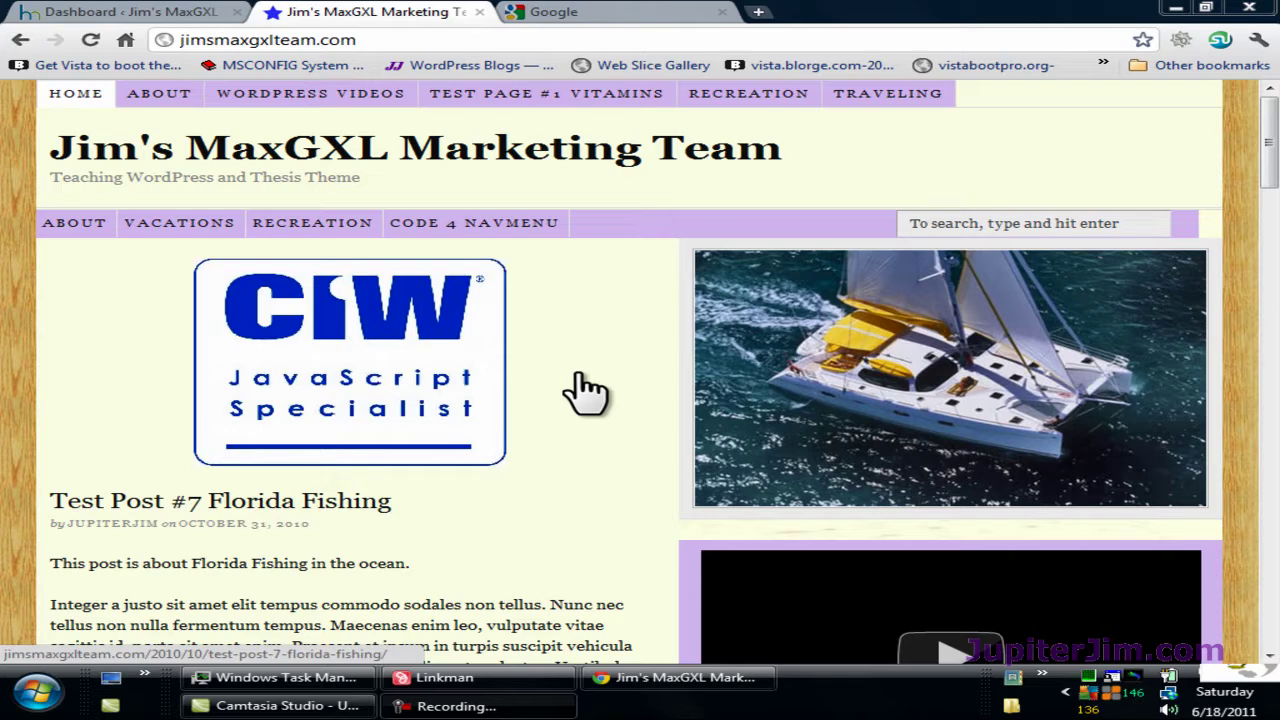
# Step: Open the Test Post #7 Florida Fishing post, then switch to the Google tab
pyautogui.click(585, 390)
pyautogui.scroll(-5, 563, 486)
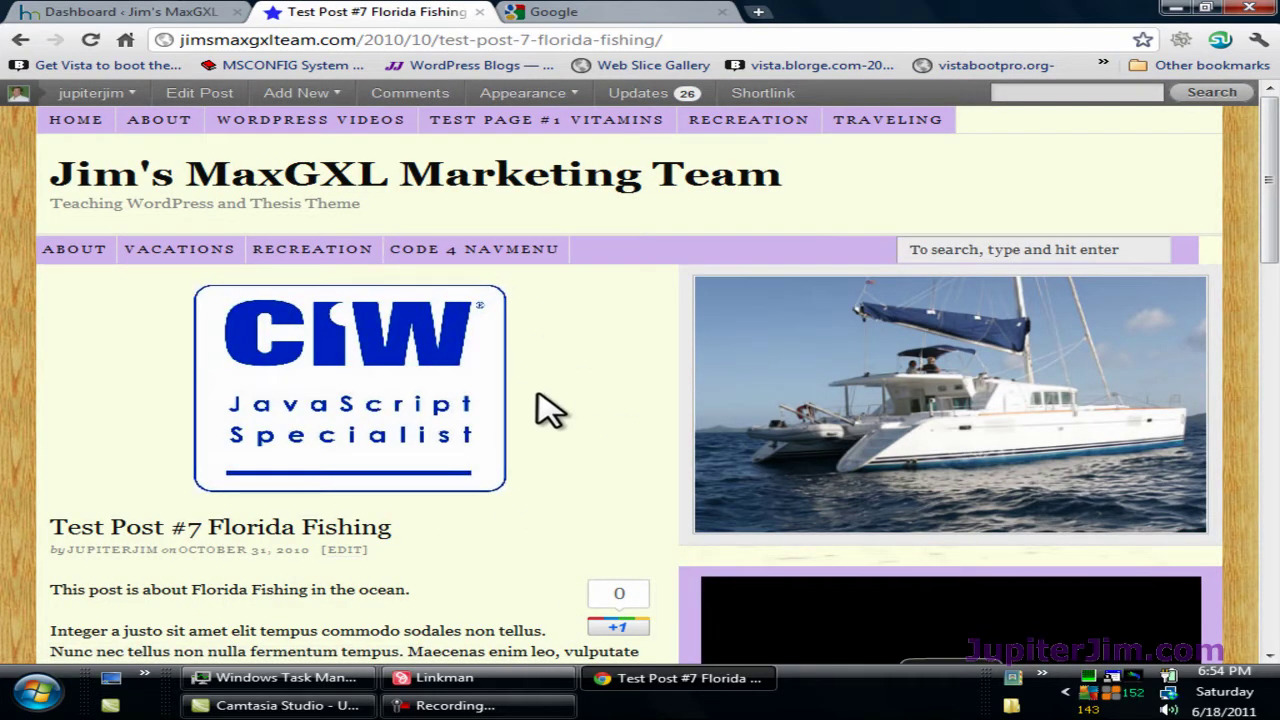
pyautogui.click(590, 16)
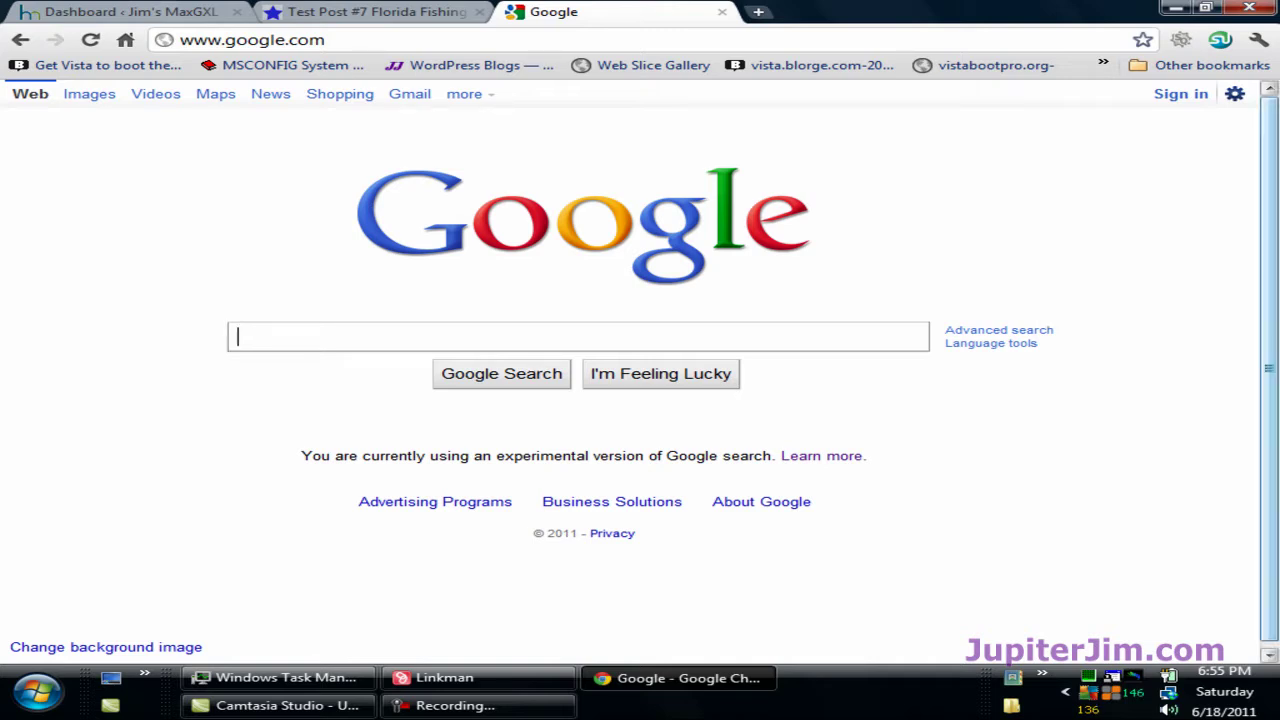
# Step: Search Google for 'gmail' and open the 'Gmail: Email from Google' result
pyautogui.write('g')
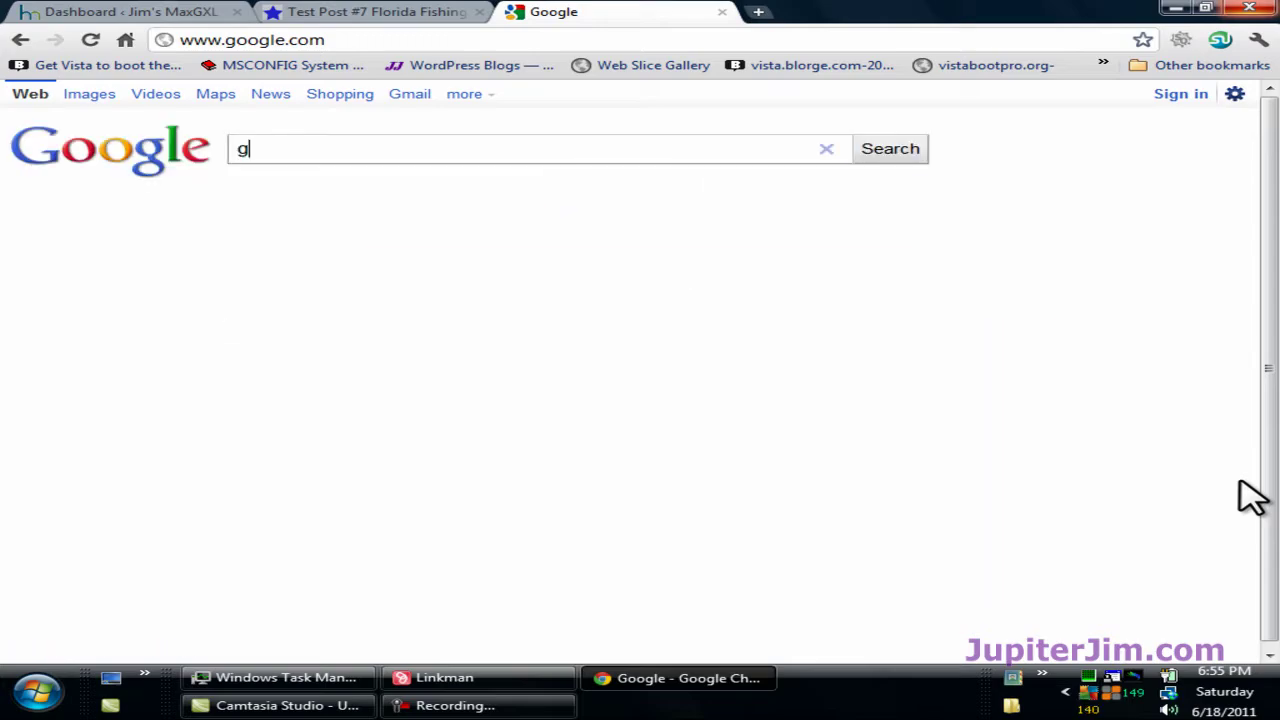
pyautogui.write('mail')
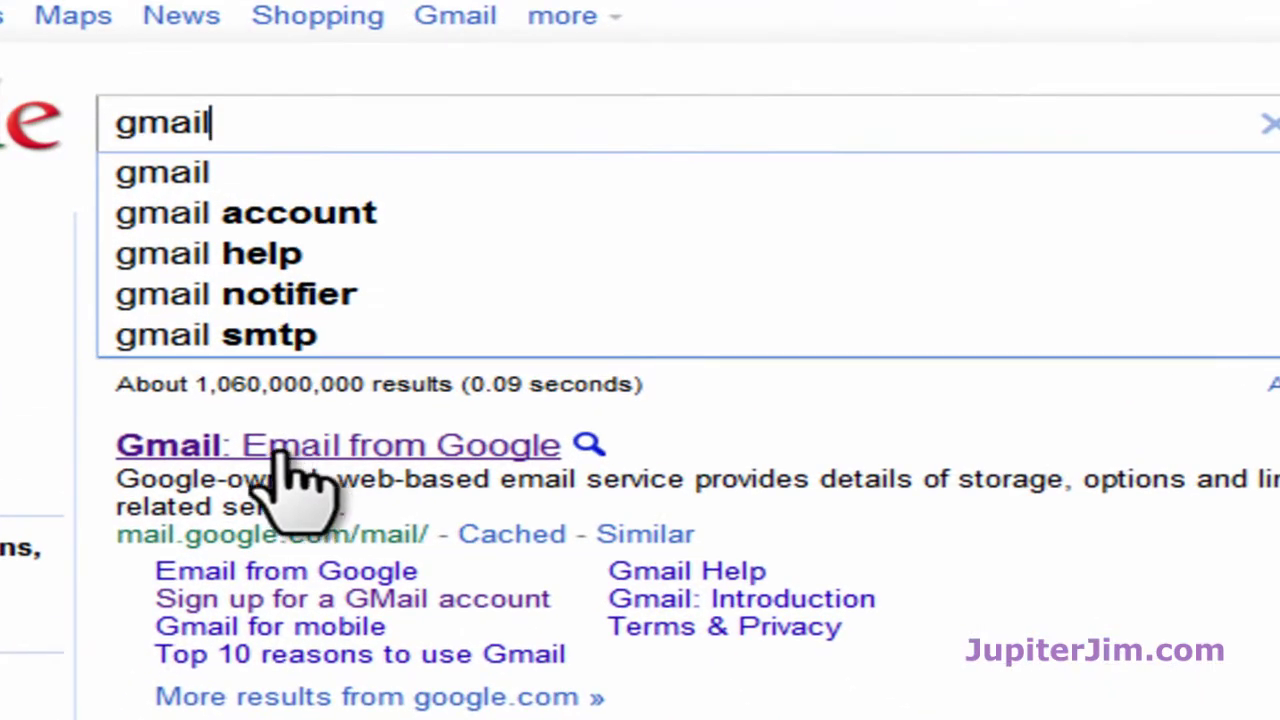
pyautogui.click(281, 450)
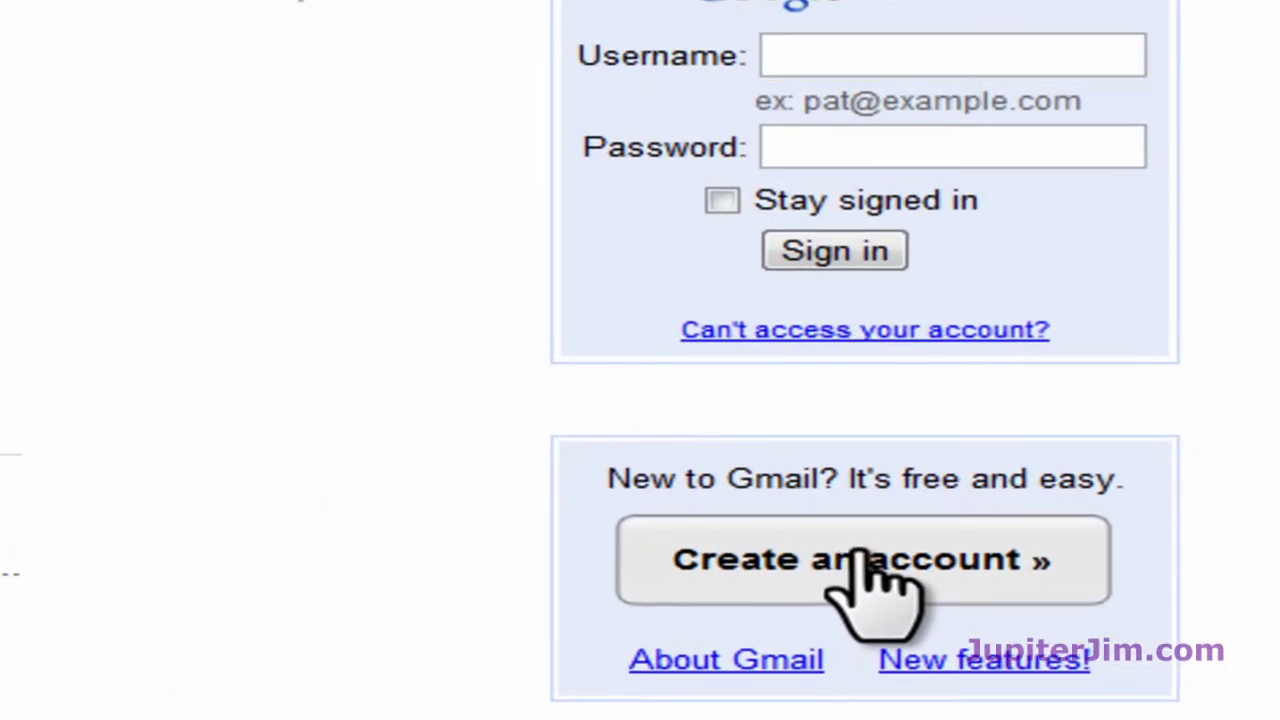
# Step: Open Gmail's Create an Account form and scroll through it
pyautogui.click(1052, 472)
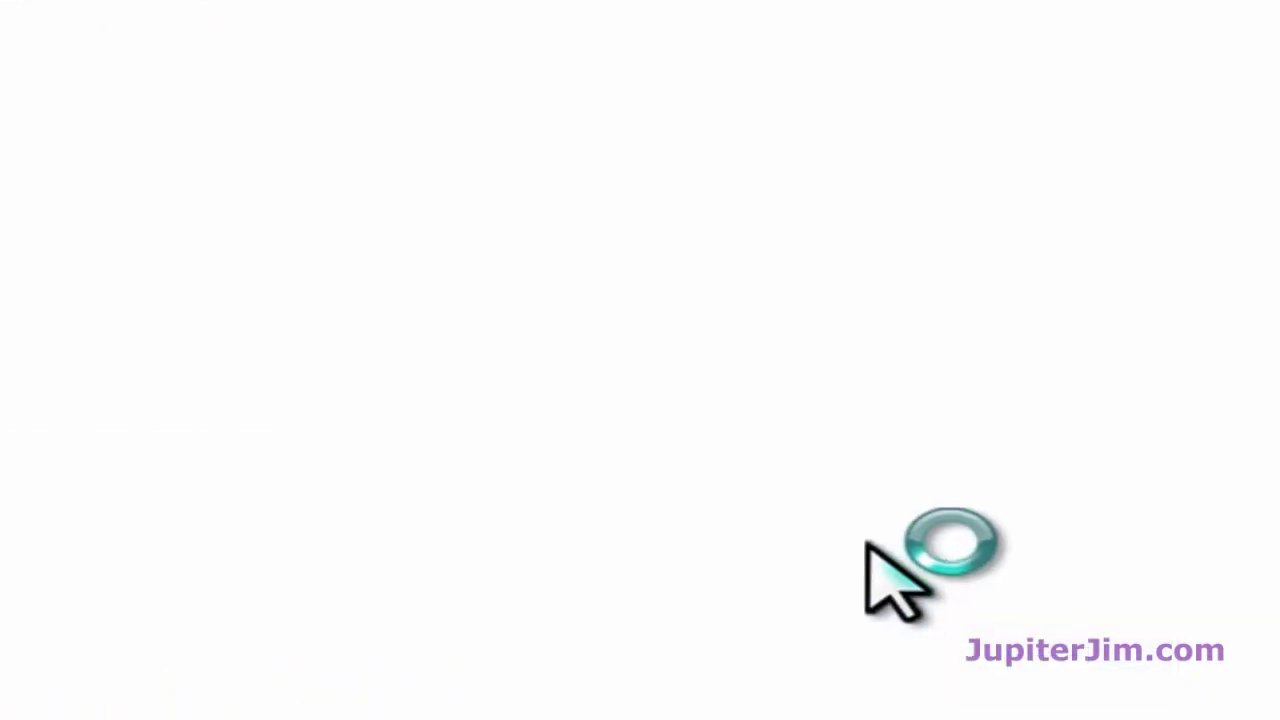
pyautogui.scroll(-5, 10, 340)
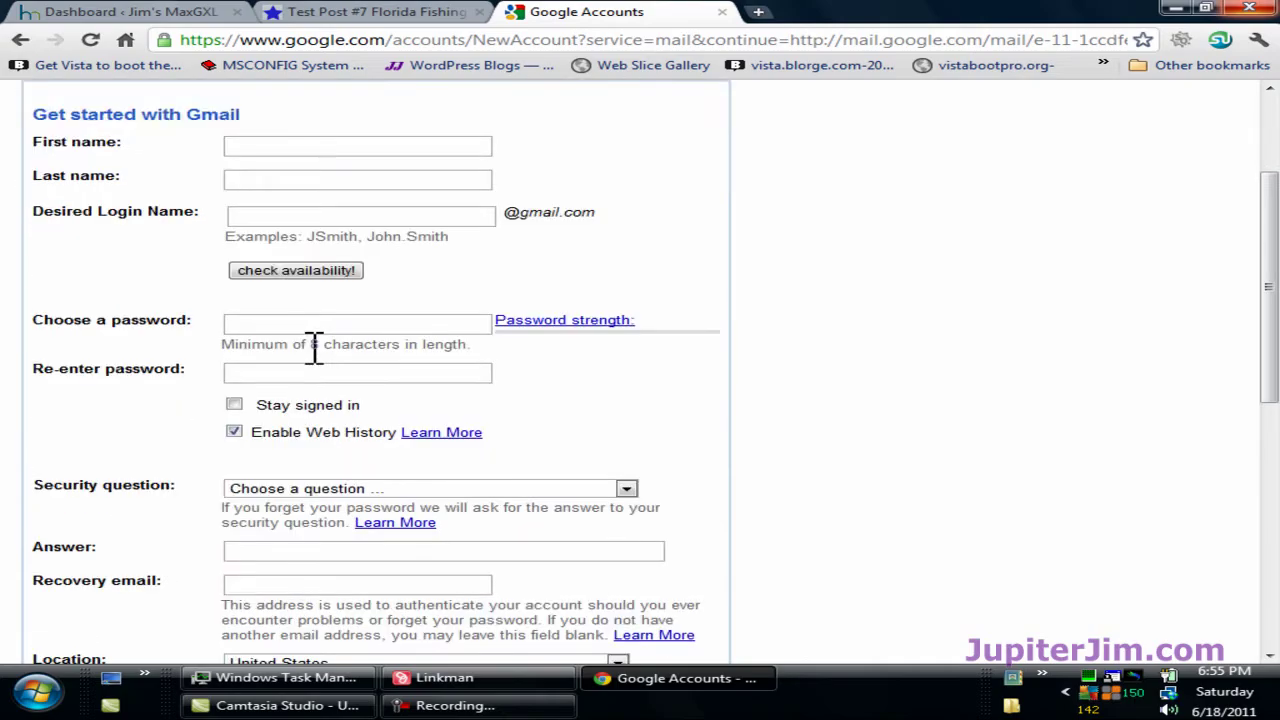
pyautogui.scroll(-4, 314, 347)
pyautogui.scroll(4, 463, 320)
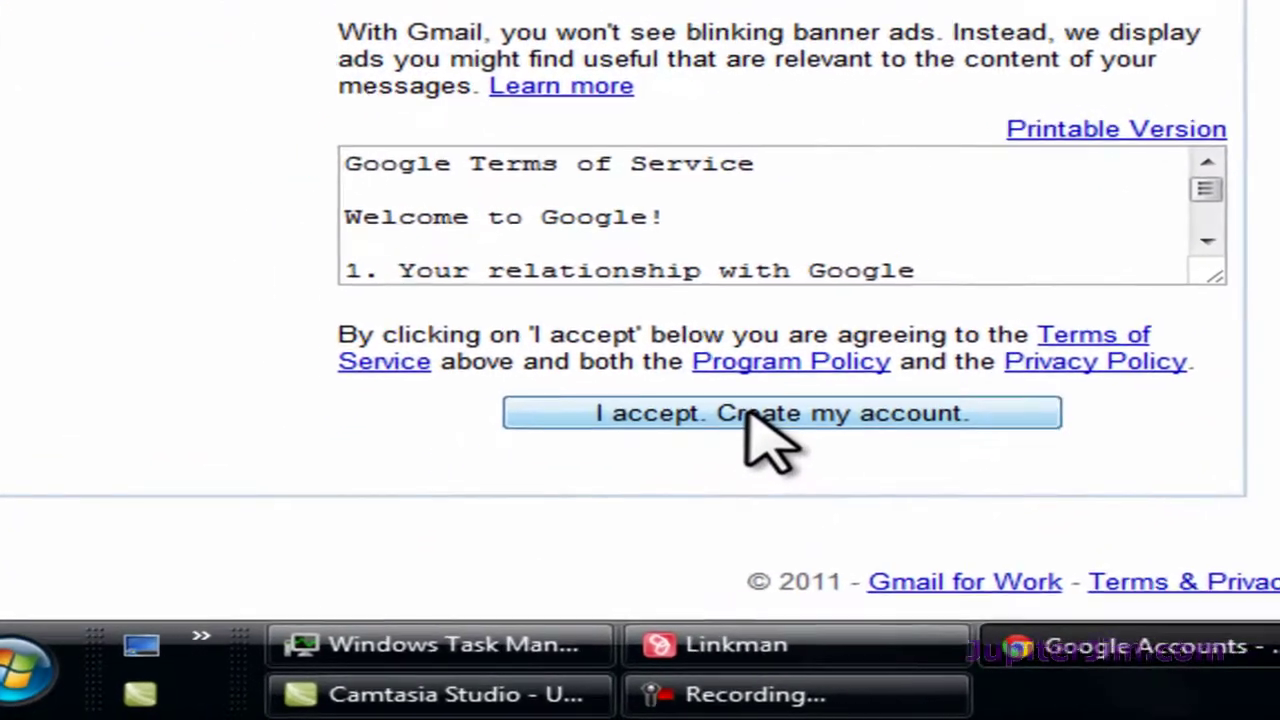
pyautogui.scroll(3, 763, 420)
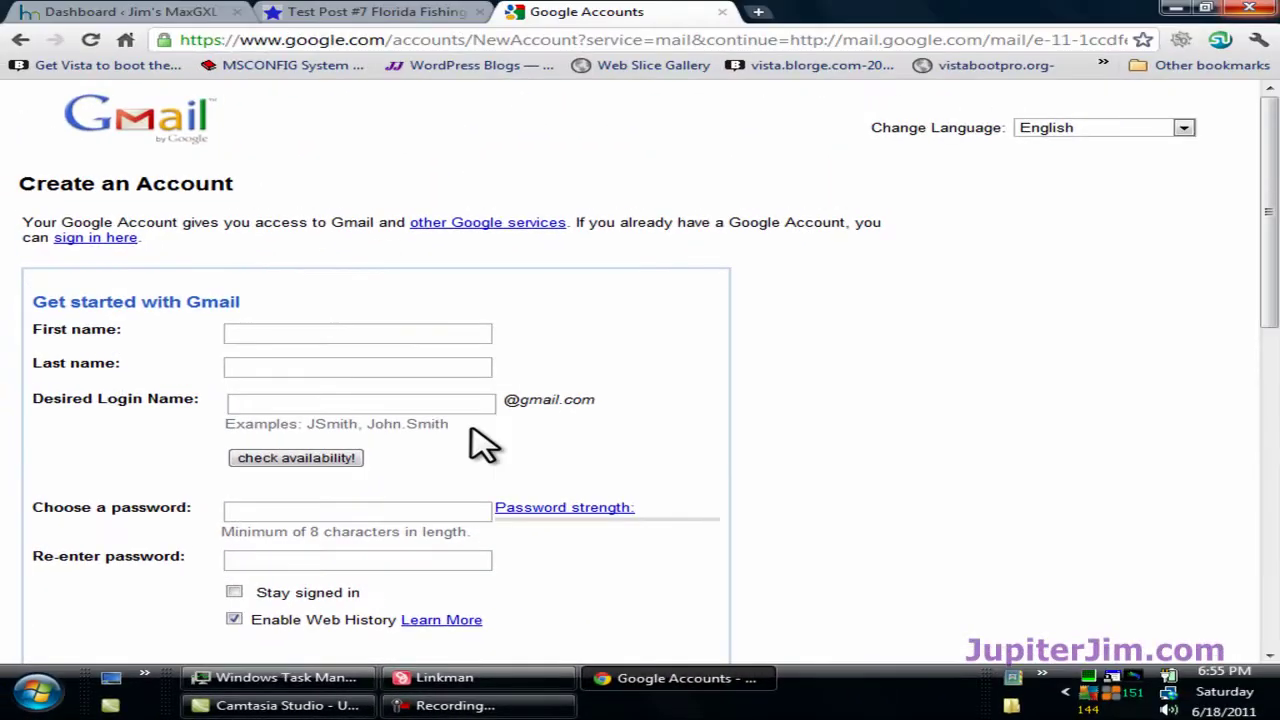
# Step: Go back twice to the Google page and bring up the Google account sign-in form
pyautogui.click(19, 42)
pyautogui.click(18, 42)
pyautogui.moveTo(620, 300)
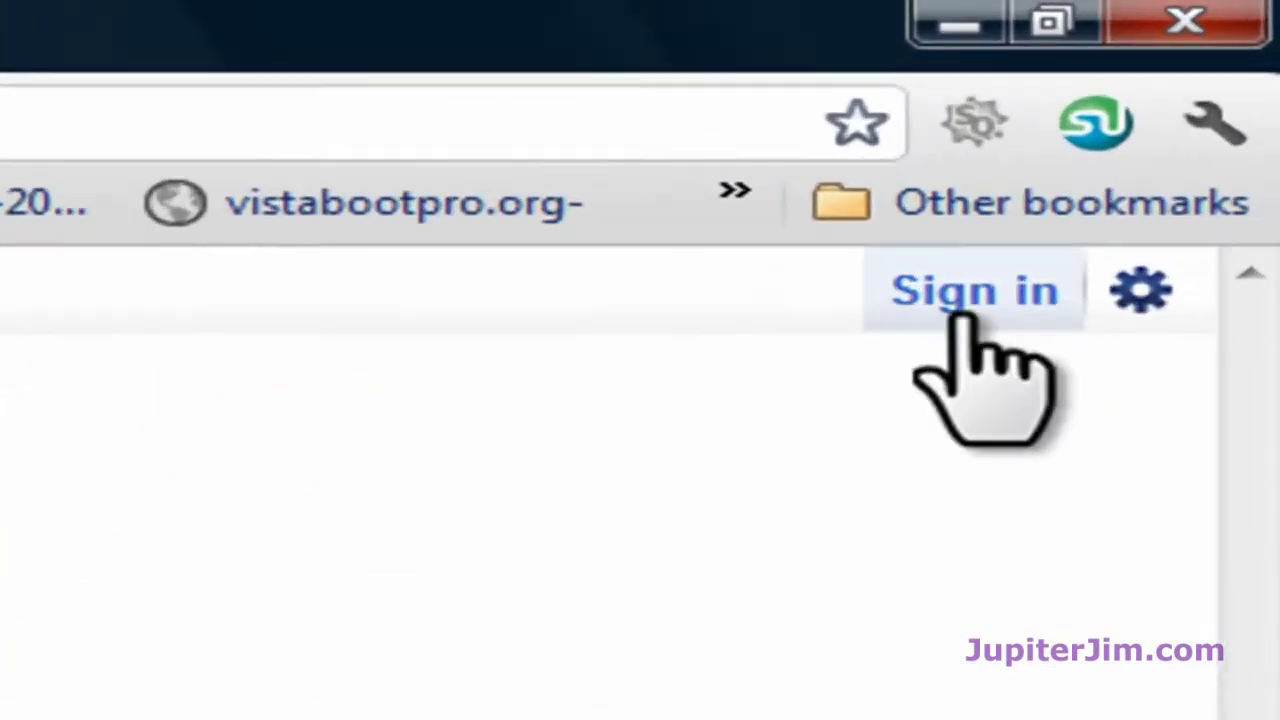
pyautogui.click(1113, 158)
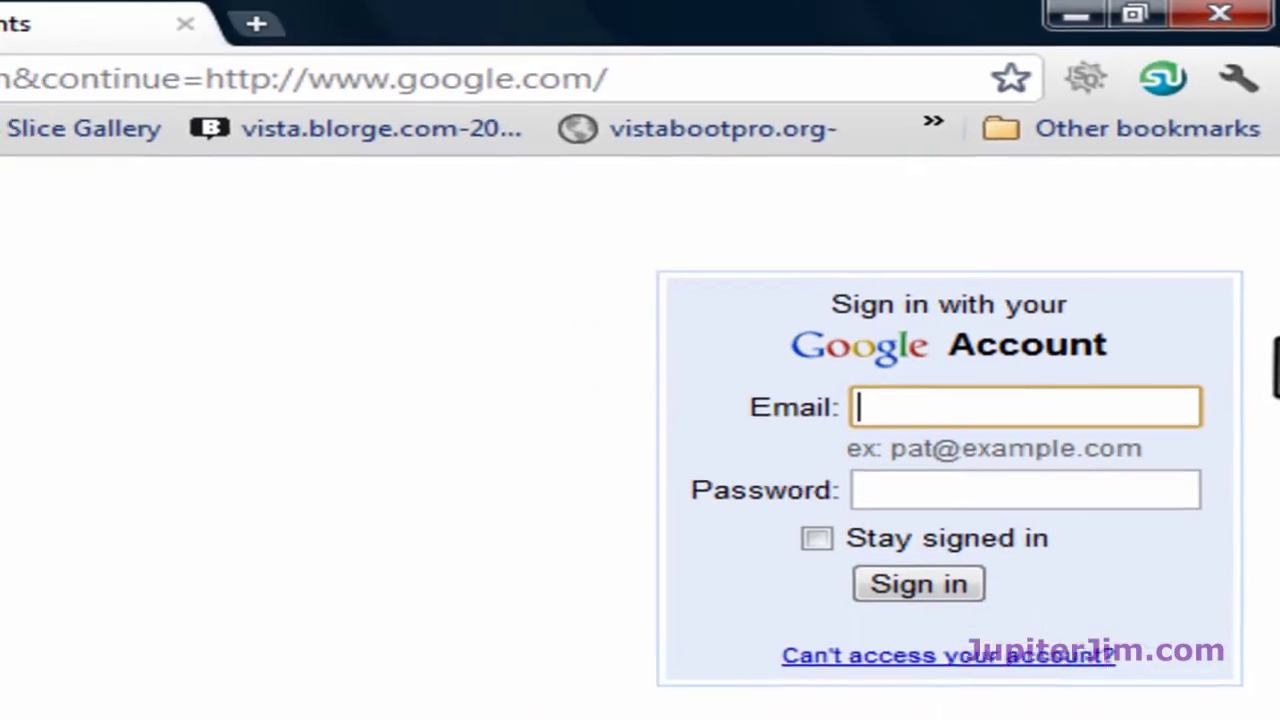
# Step: Sign in to Google with the suggested saved account and its password
pyautogui.write('m')
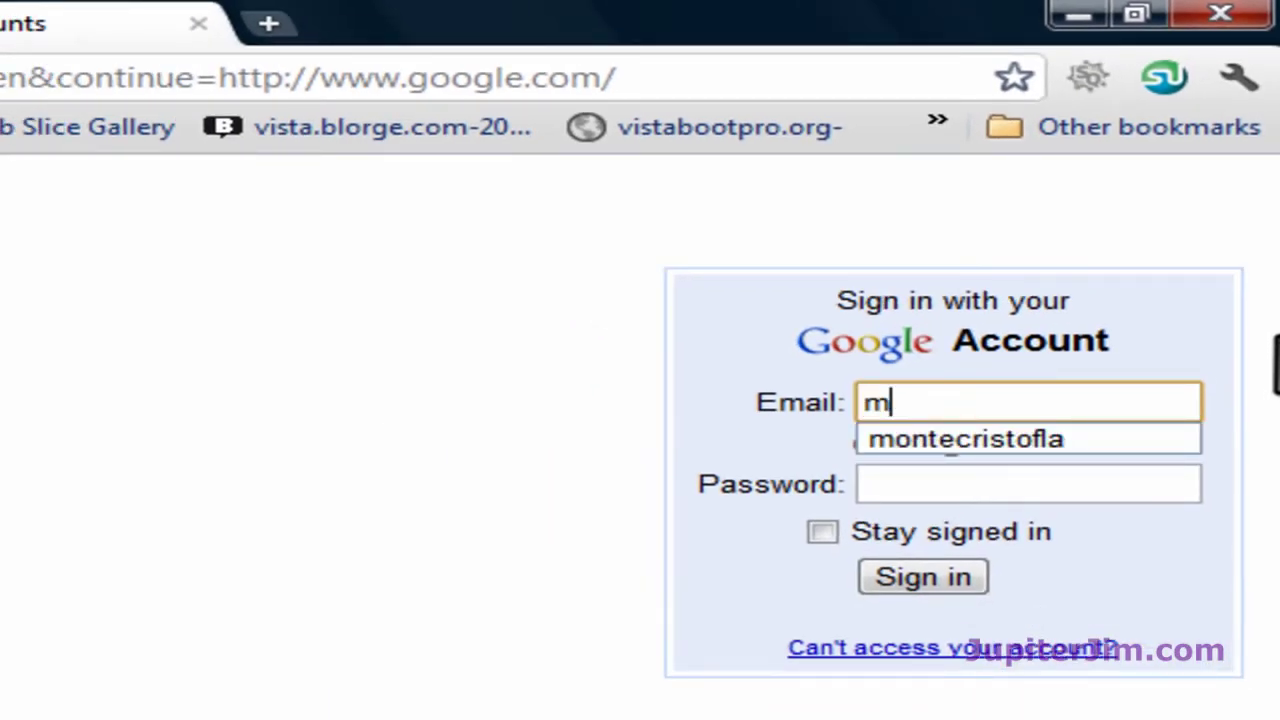
pyautogui.click(1105, 441)
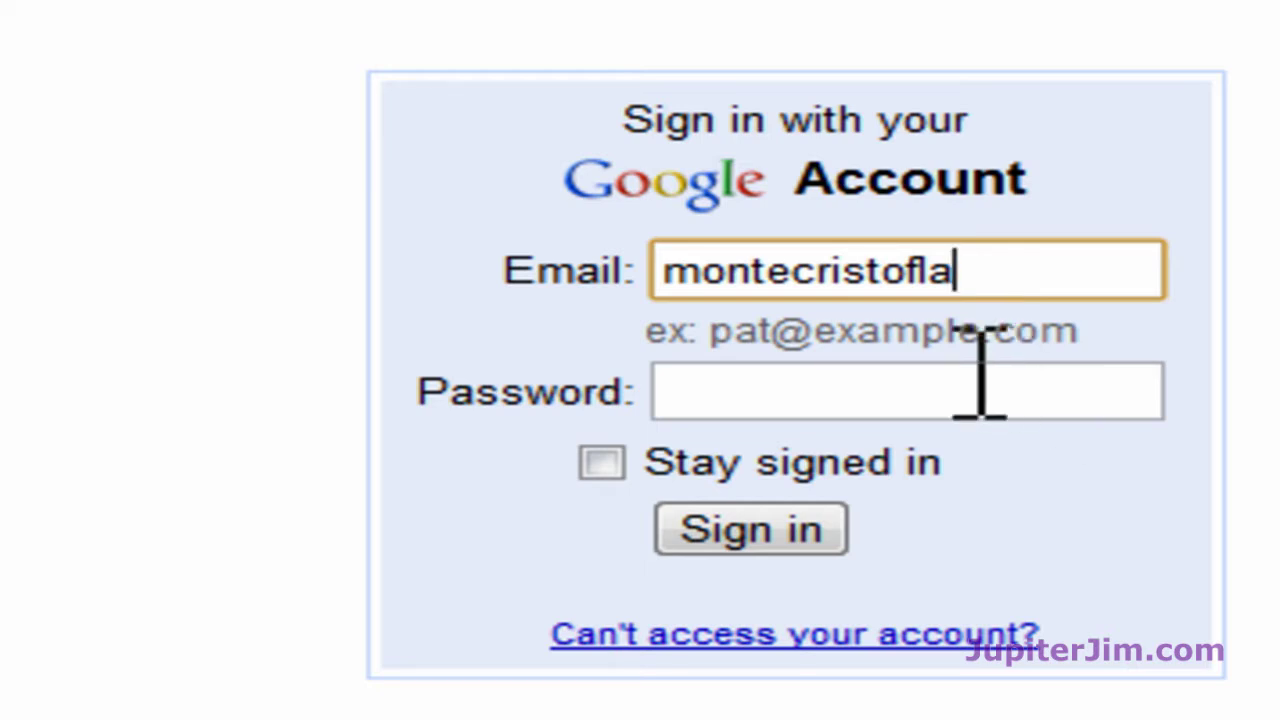
pyautogui.click(925, 390)
pyautogui.write('••••••••')
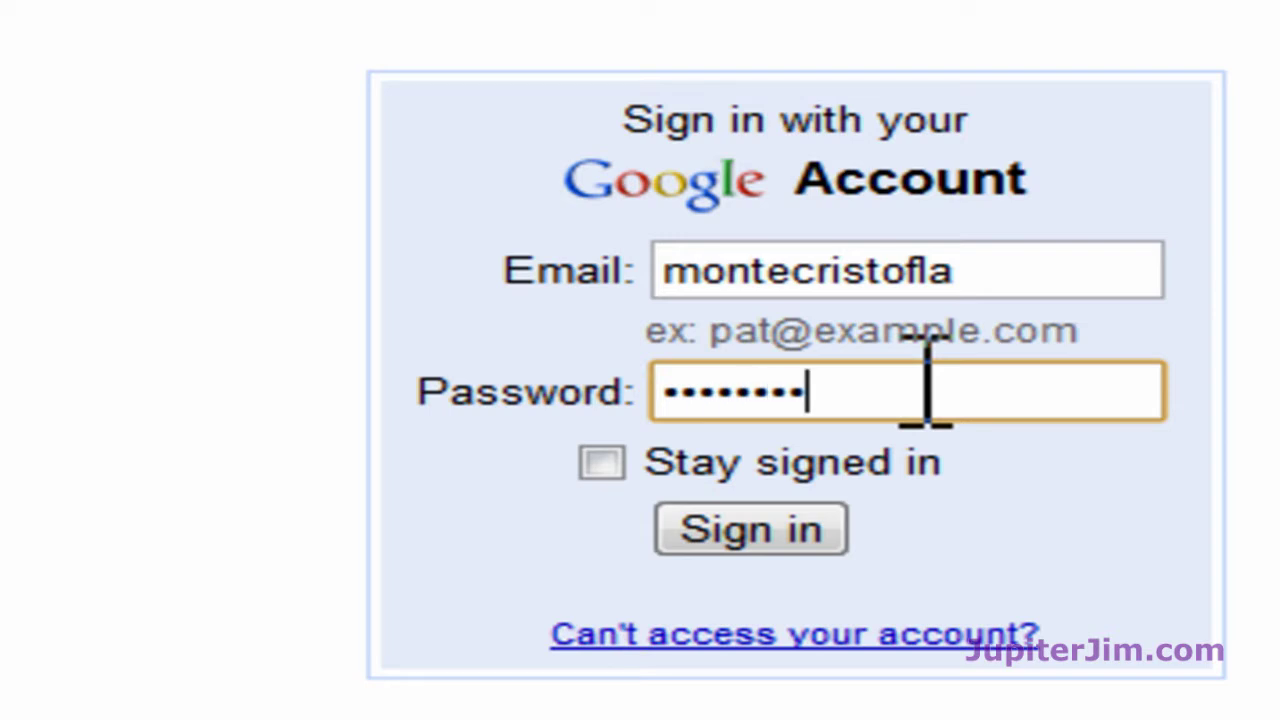
pyautogui.click(777, 515)
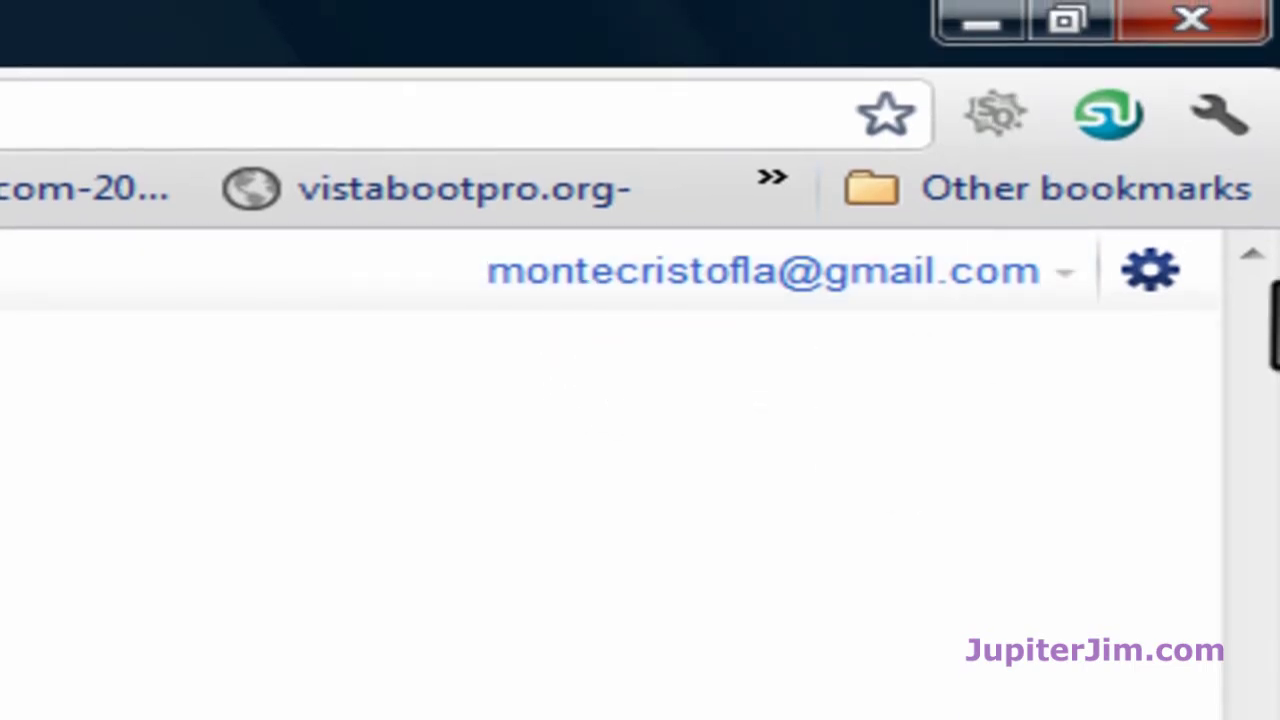
# Step: Search for 'Google Analytics' and open the 'Google Analytics | Official Website' result
pyautogui.write('Google An')
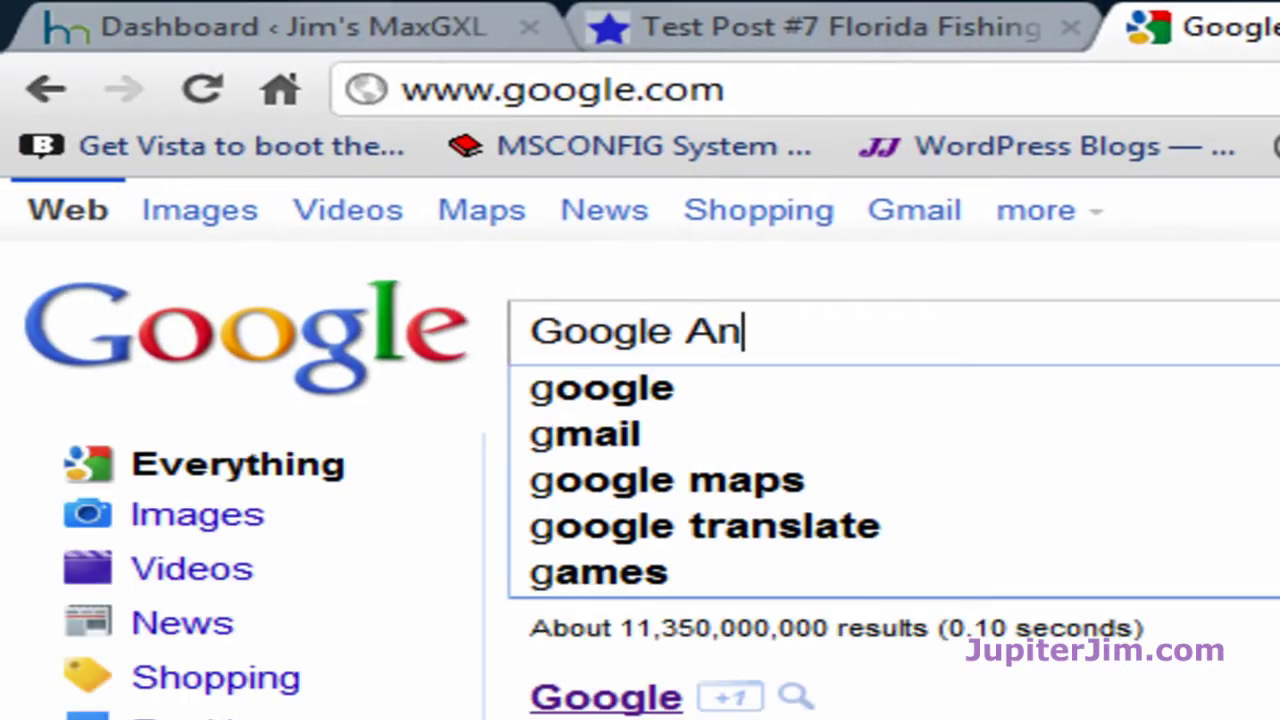
pyautogui.write('aly')
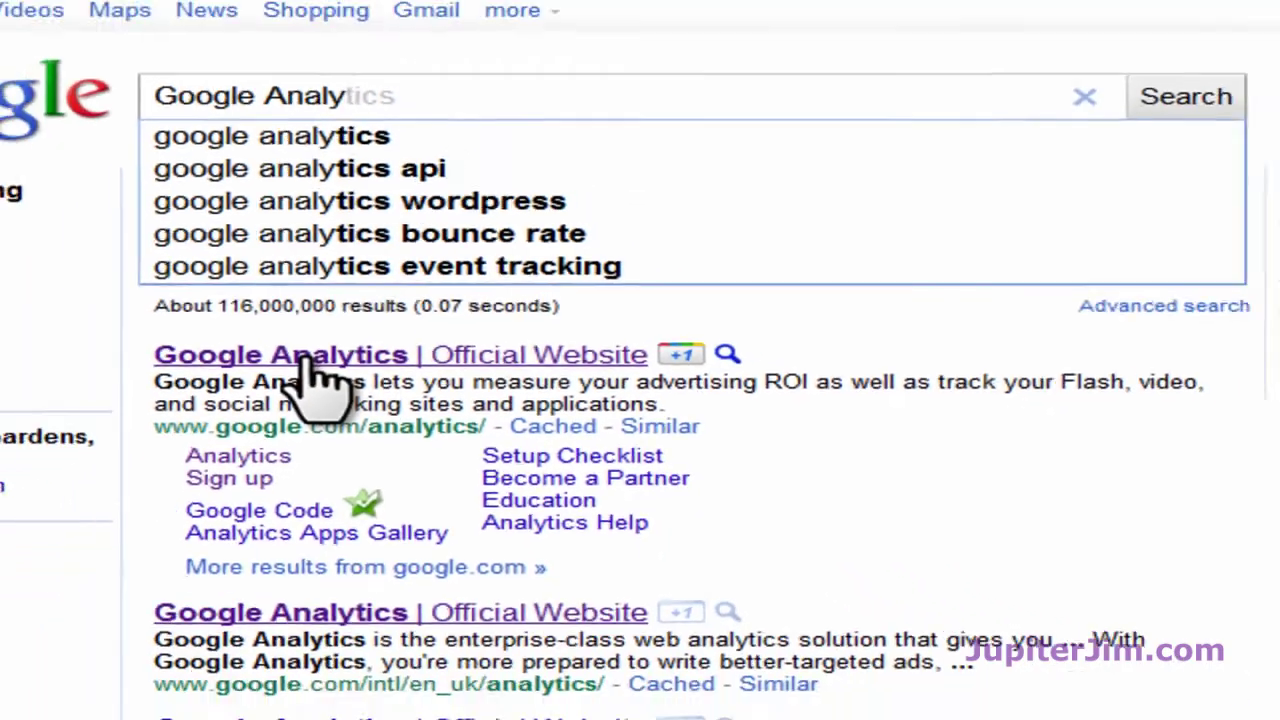
pyautogui.click(310, 356)
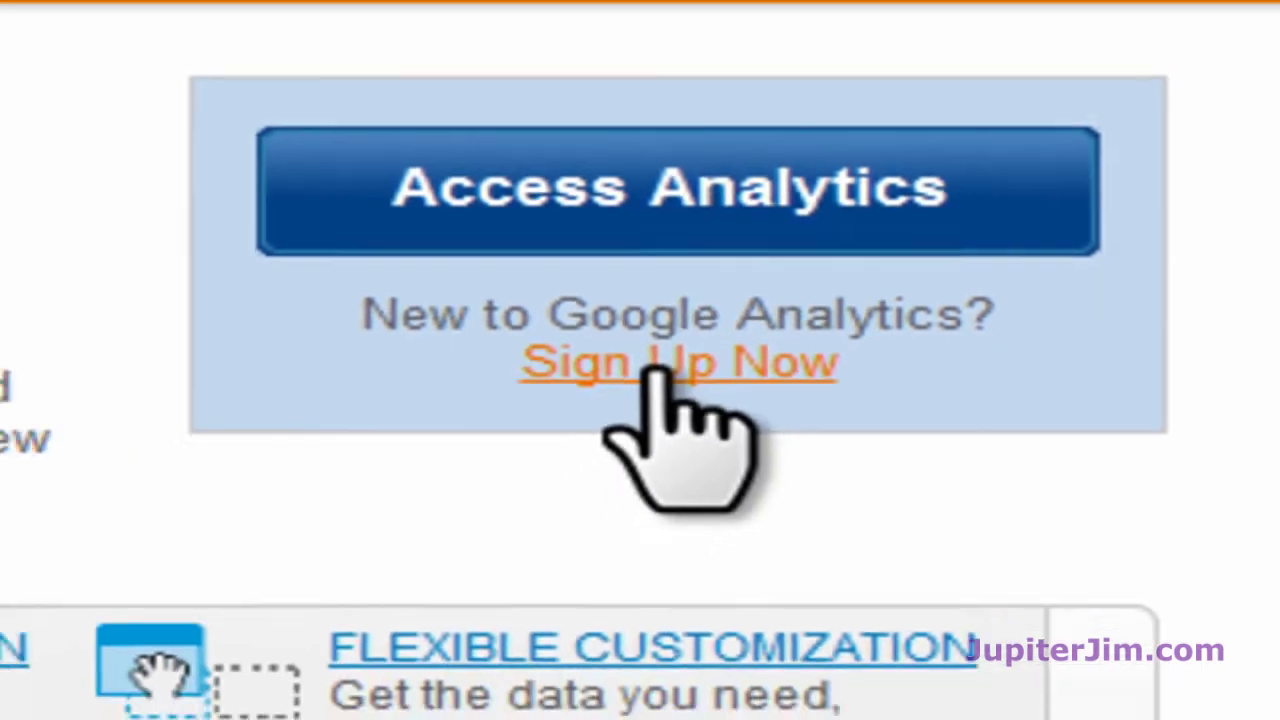
# Step: Start the Google Analytics sign-up to reach the New Account form, then return to the Test Post #7 tab
pyautogui.click(600, 382)
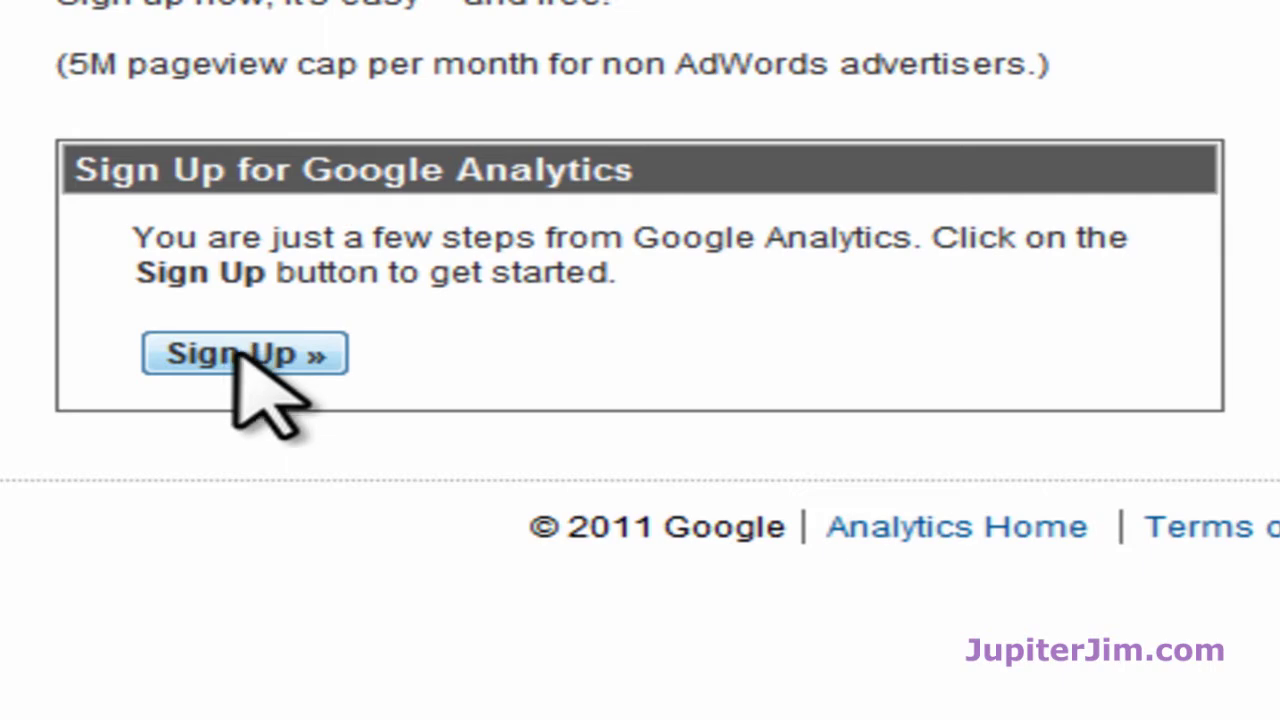
pyautogui.click(240, 352)
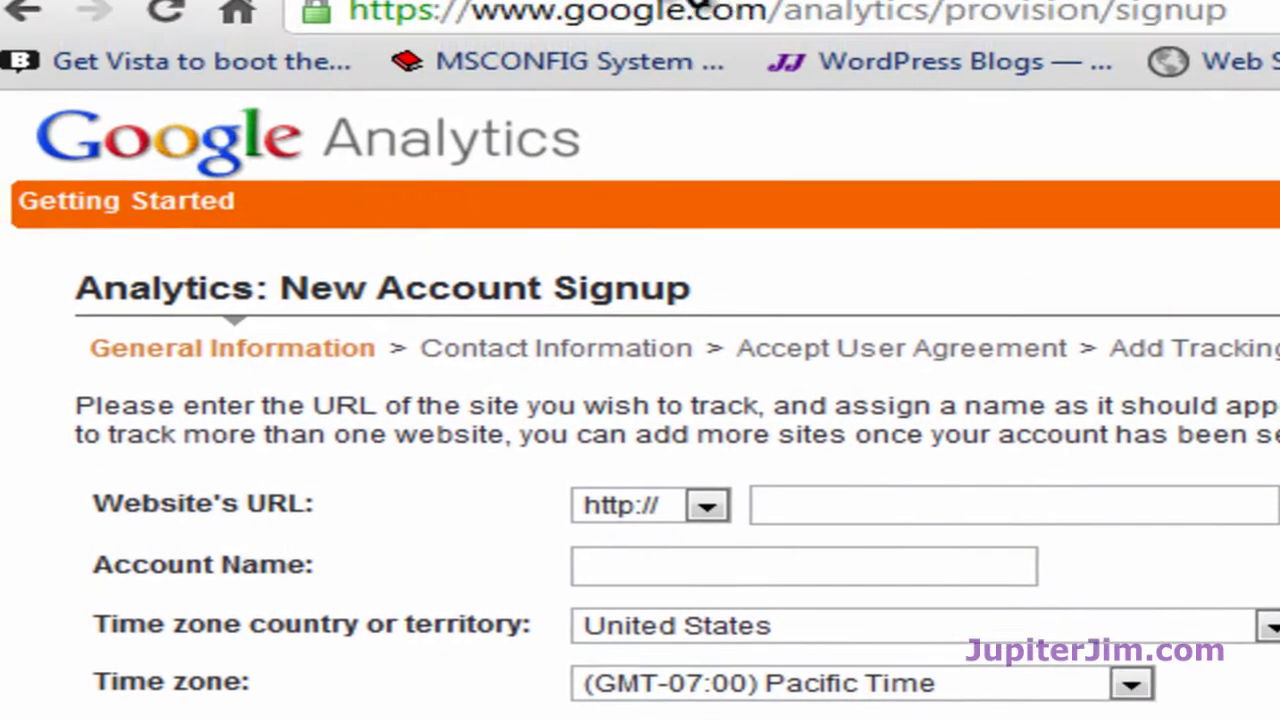
pyautogui.click(714, 40)
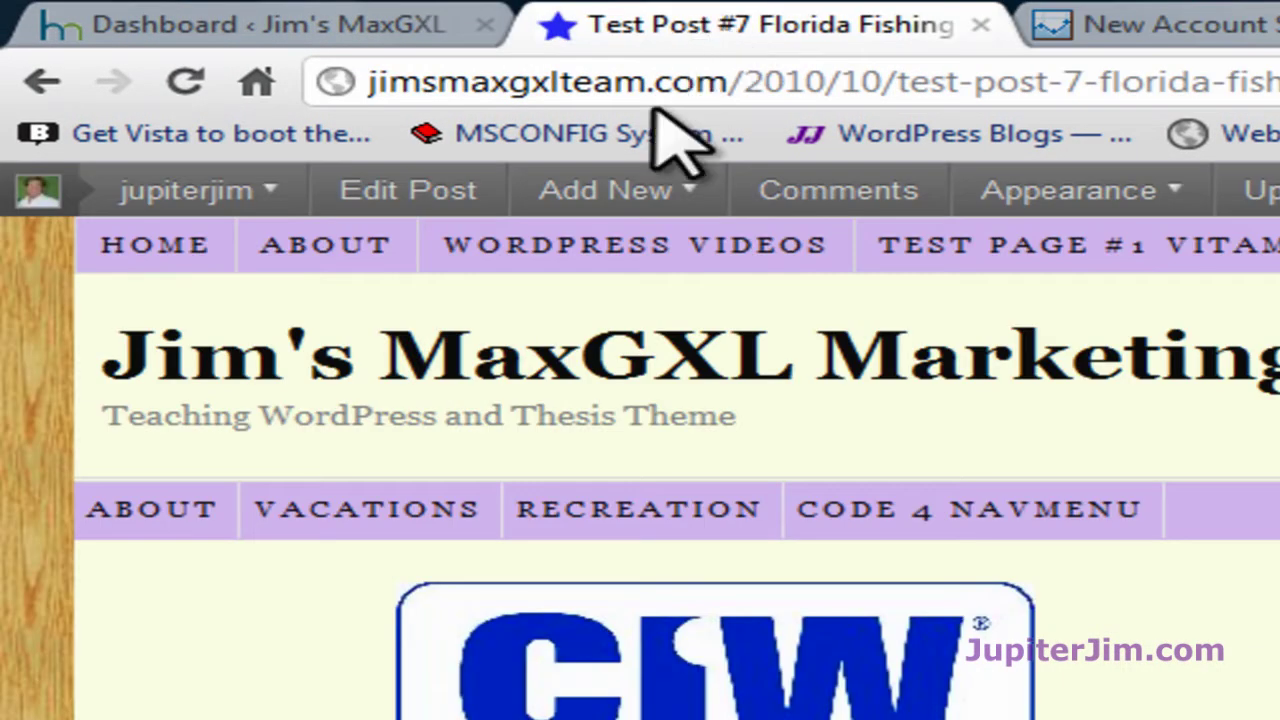
# Step: Go to the site's HOME page, copy its jimsmaxgxlteam.com address, and return to the New Account tab
pyautogui.click(125, 252)
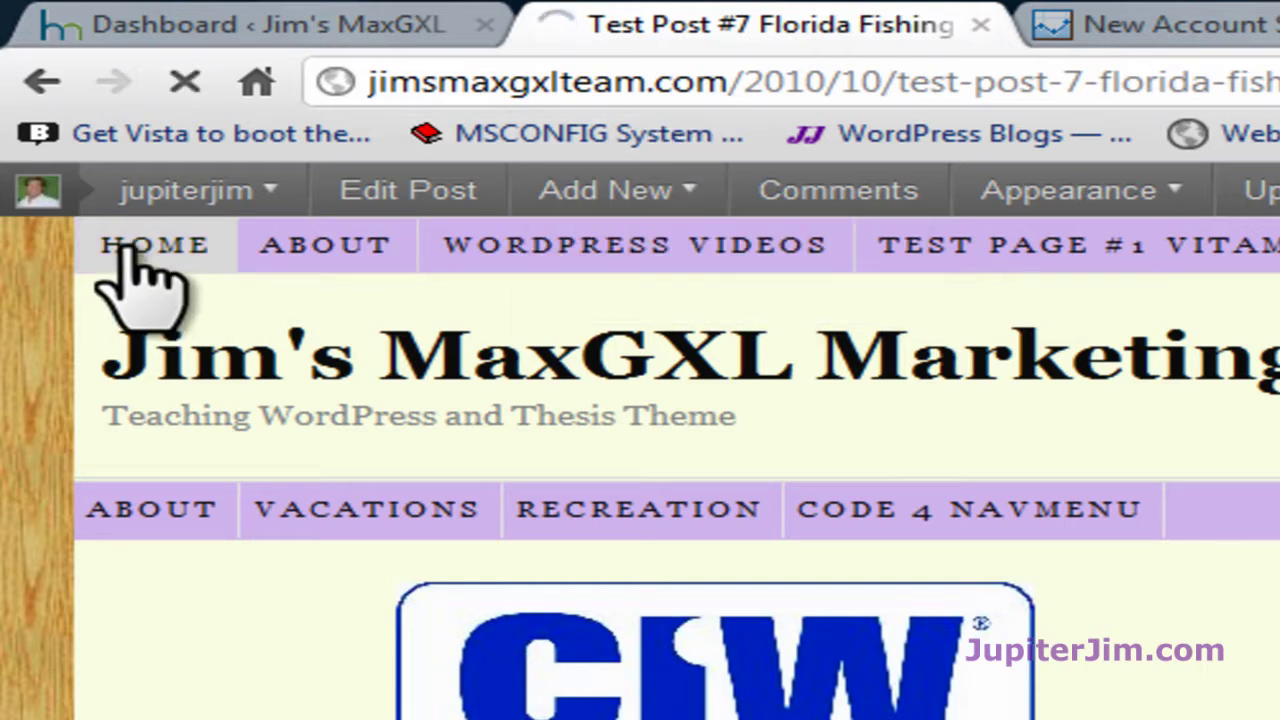
pyautogui.click(528, 84)
pyautogui.hotkey('ctrl', 'c')
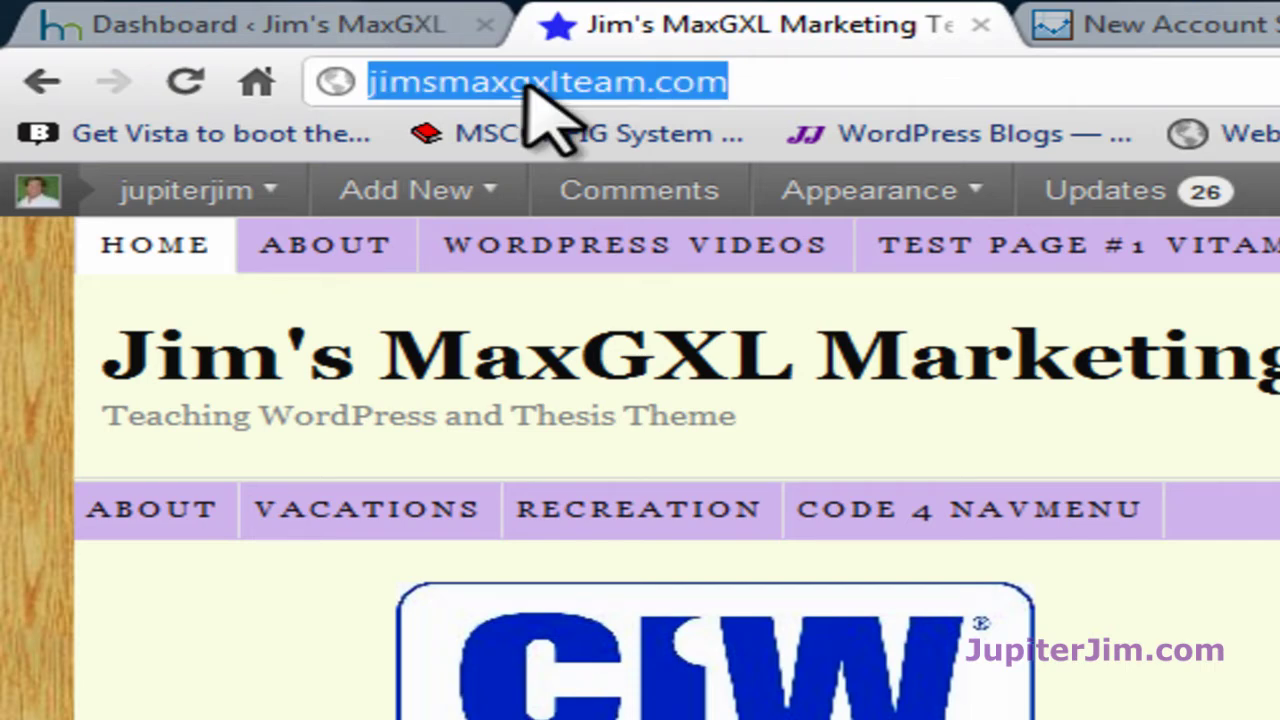
pyautogui.click(1171, 23)
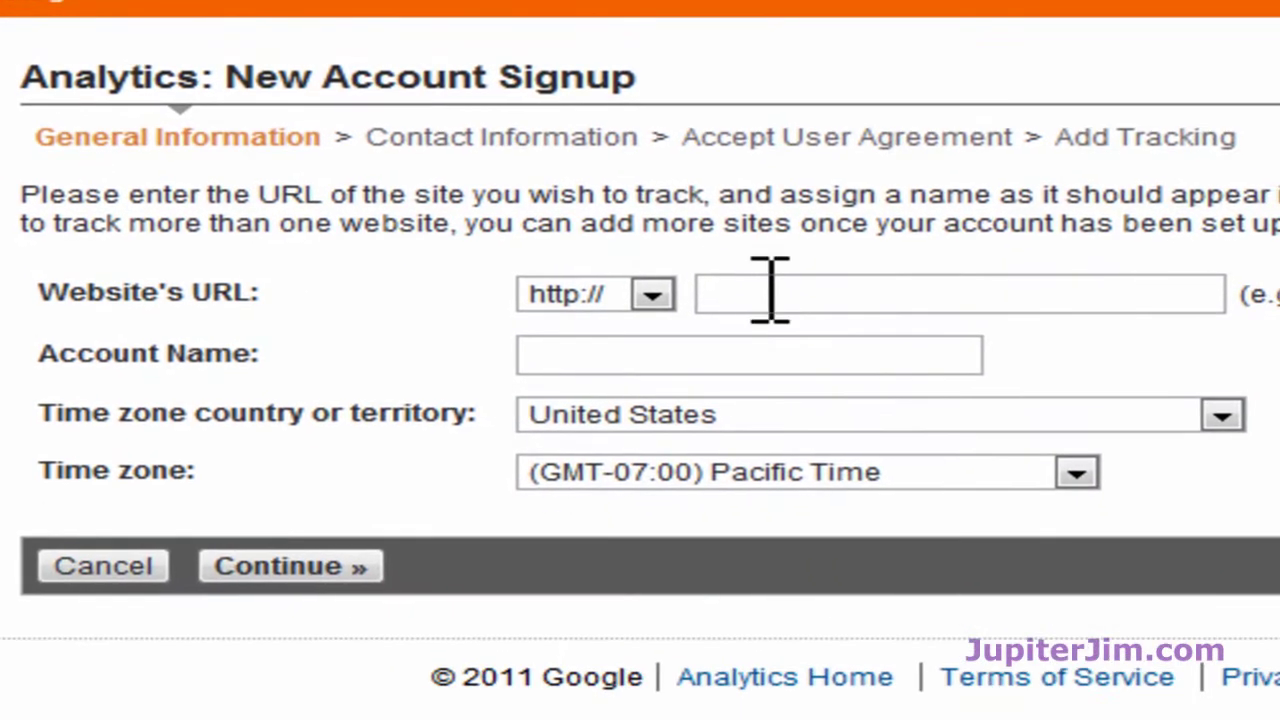
pyautogui.click(773, 297)
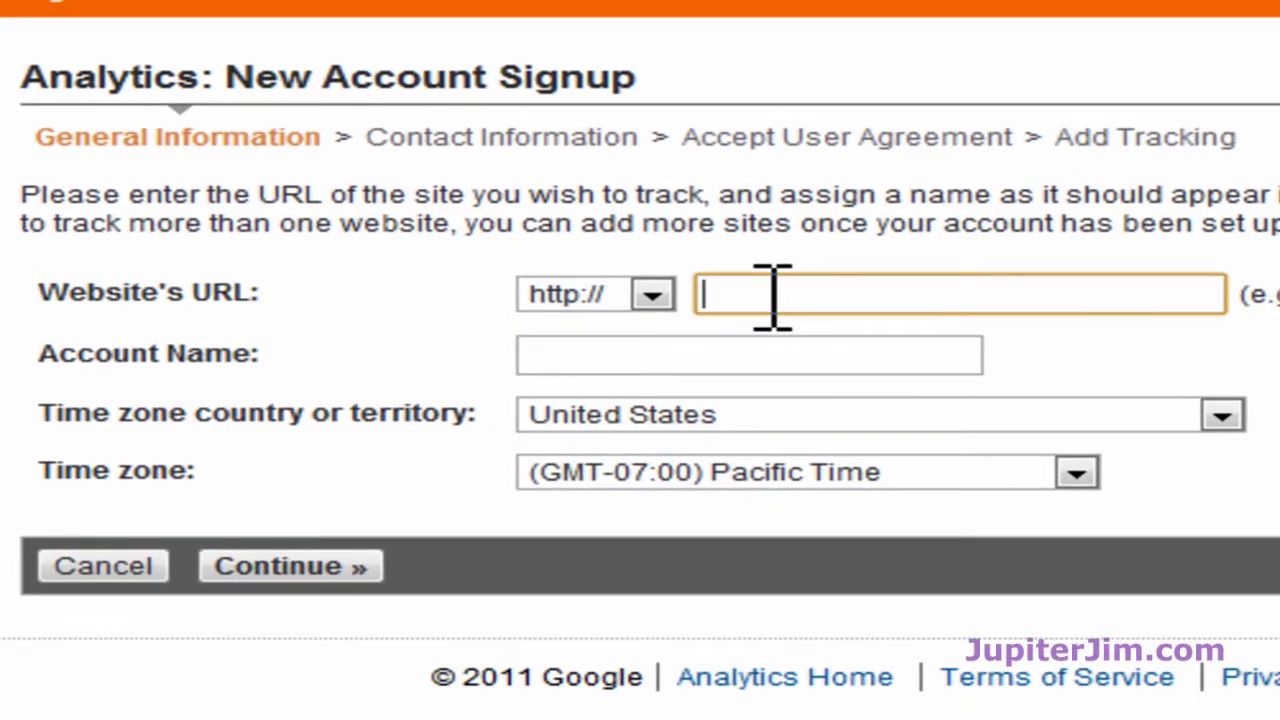
pyautogui.hotkey('ctrl', 'v')
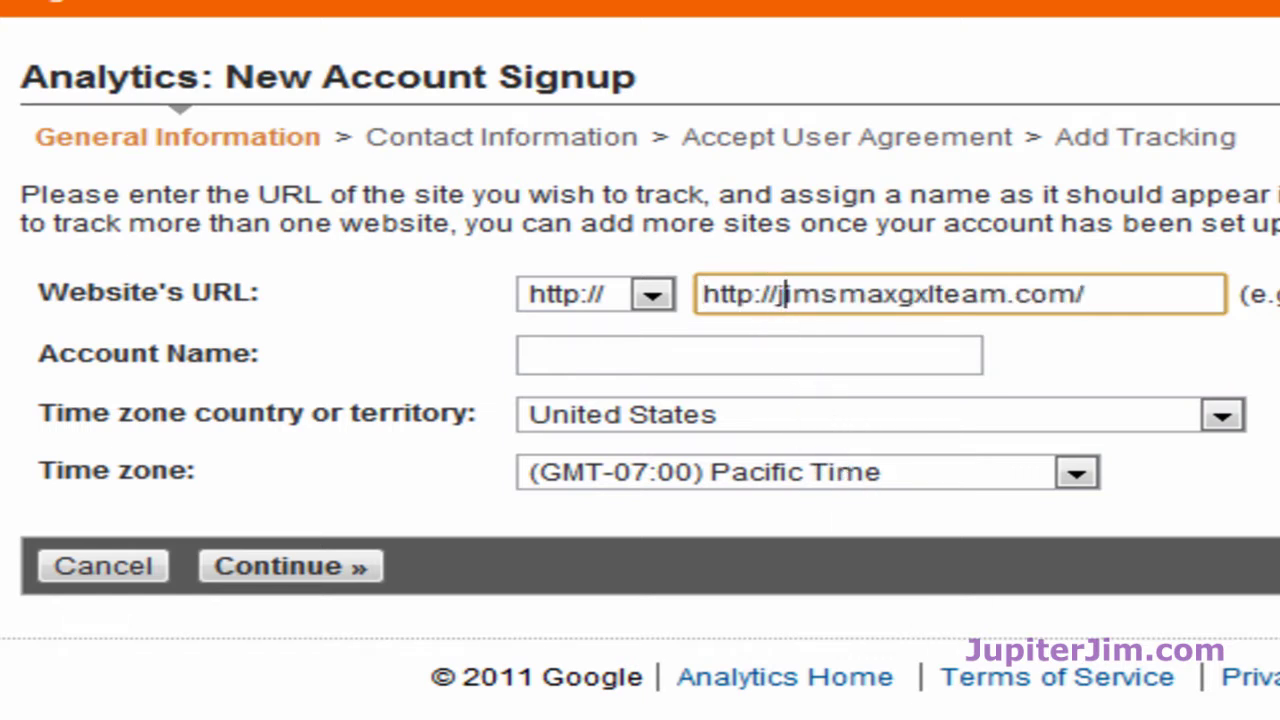
pyautogui.press('BackSpace')
pyautogui.press('BackSpace')
pyautogui.press('BackSpace')
pyautogui.press('BackSpace')
pyautogui.press('BackSpace')
pyautogui.press('BackSpace')
pyautogui.press('BackSpace')
pyautogui.press('BackSpace')
pyautogui.press('BackSpace')
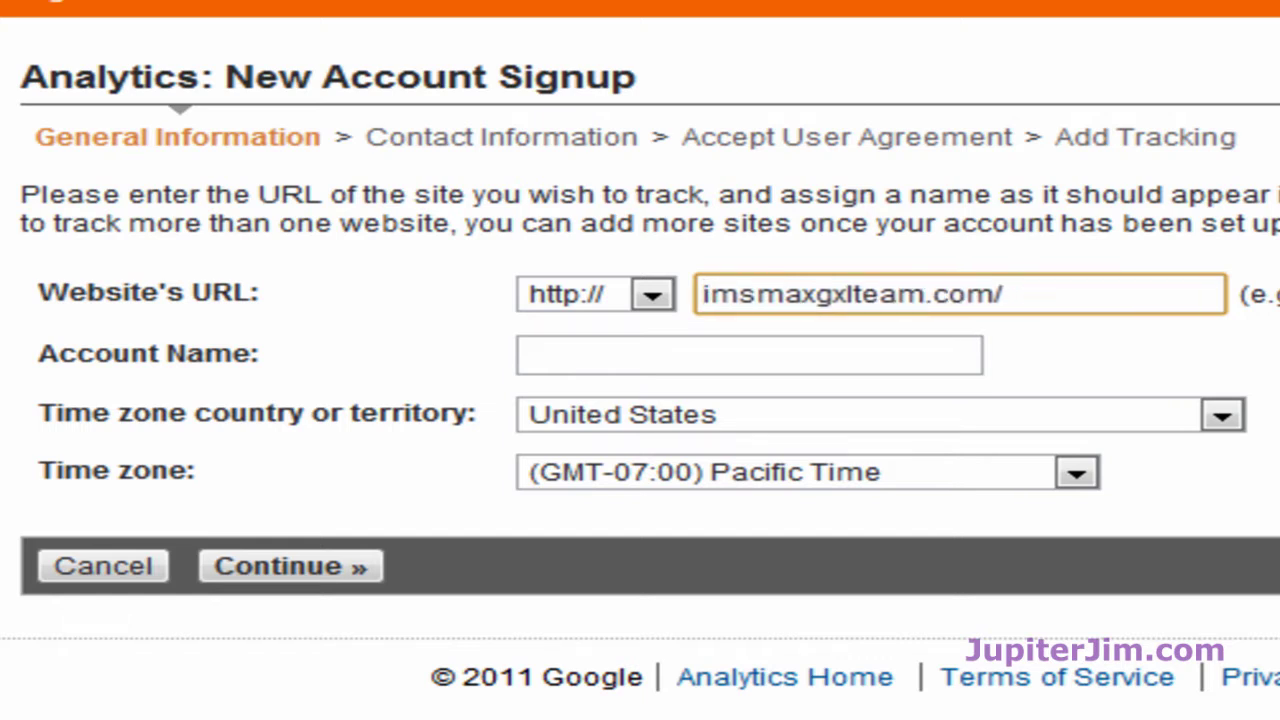
pyautogui.write('ji')
pyautogui.press('Tab')
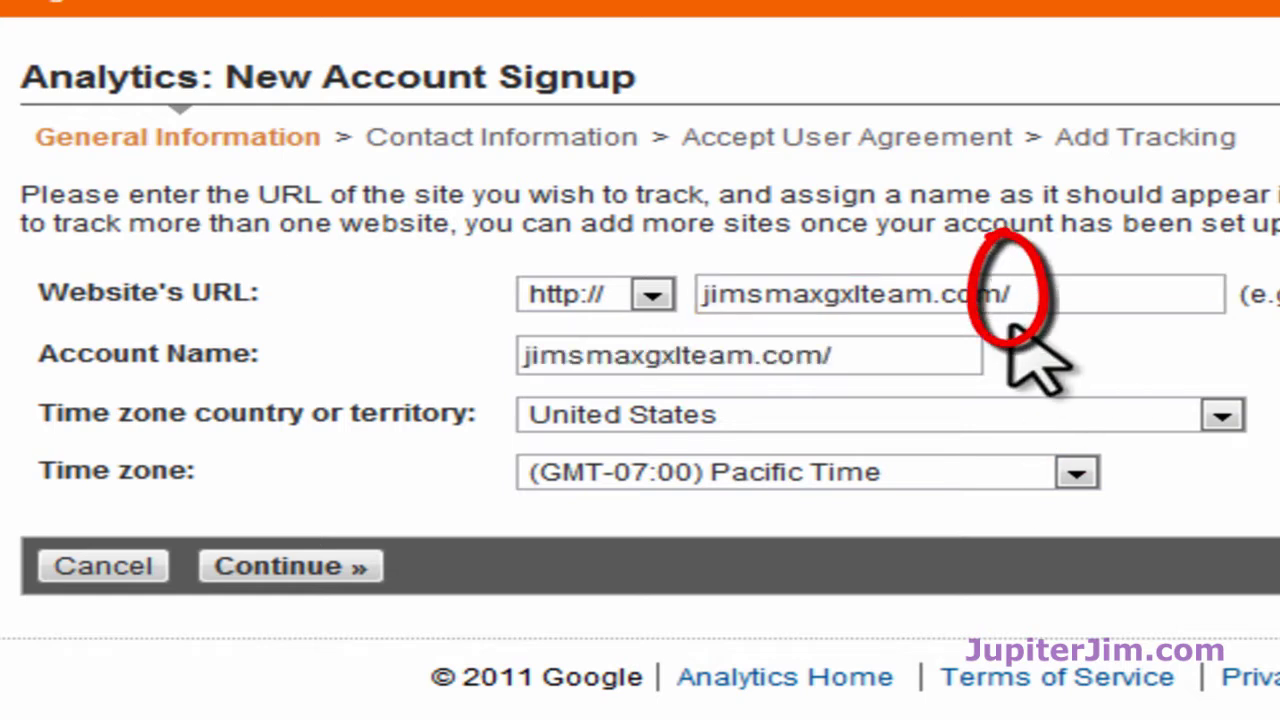
# Step: Rename the account 'Jims Max GXL Team DEMO', set time zone to (GMT-04:00) Eastern Time, and continue
pyautogui.click(886, 360)
pyautogui.moveTo(886, 360); pyautogui.dragTo(786, 360)
pyautogui.moveTo(603, 355); pyautogui.dragTo(516, 352)
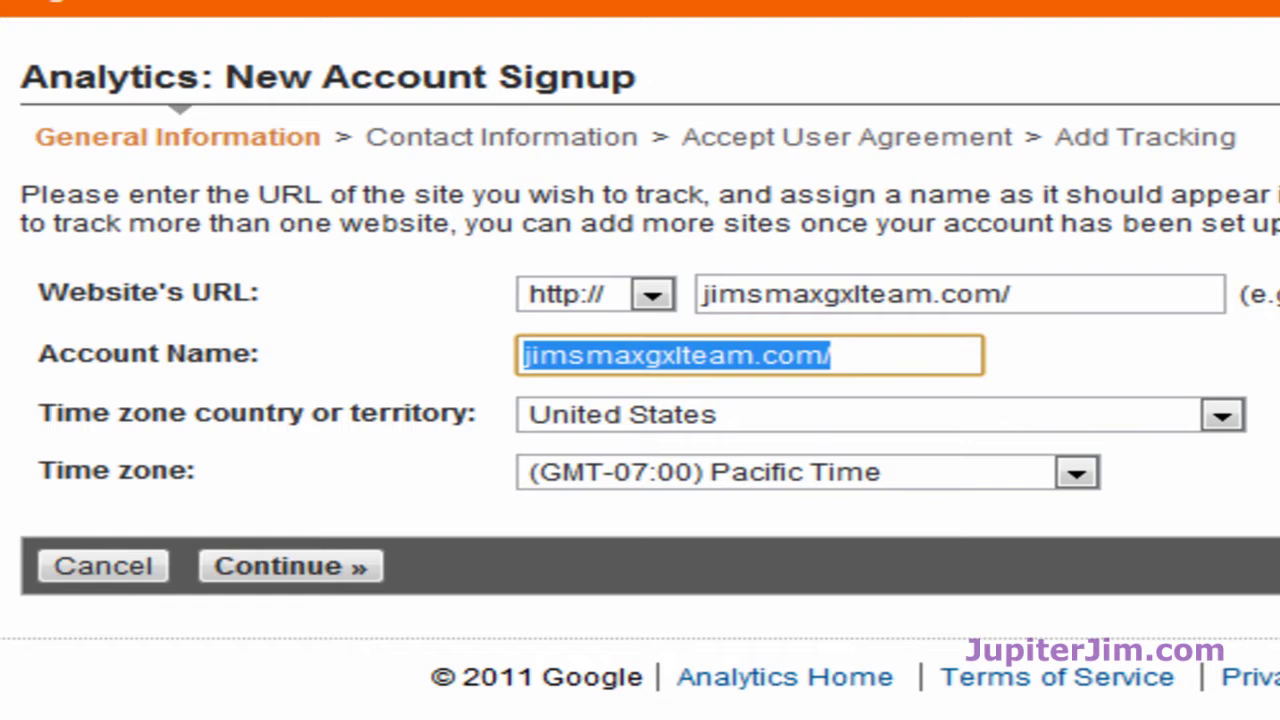
pyautogui.write('J')
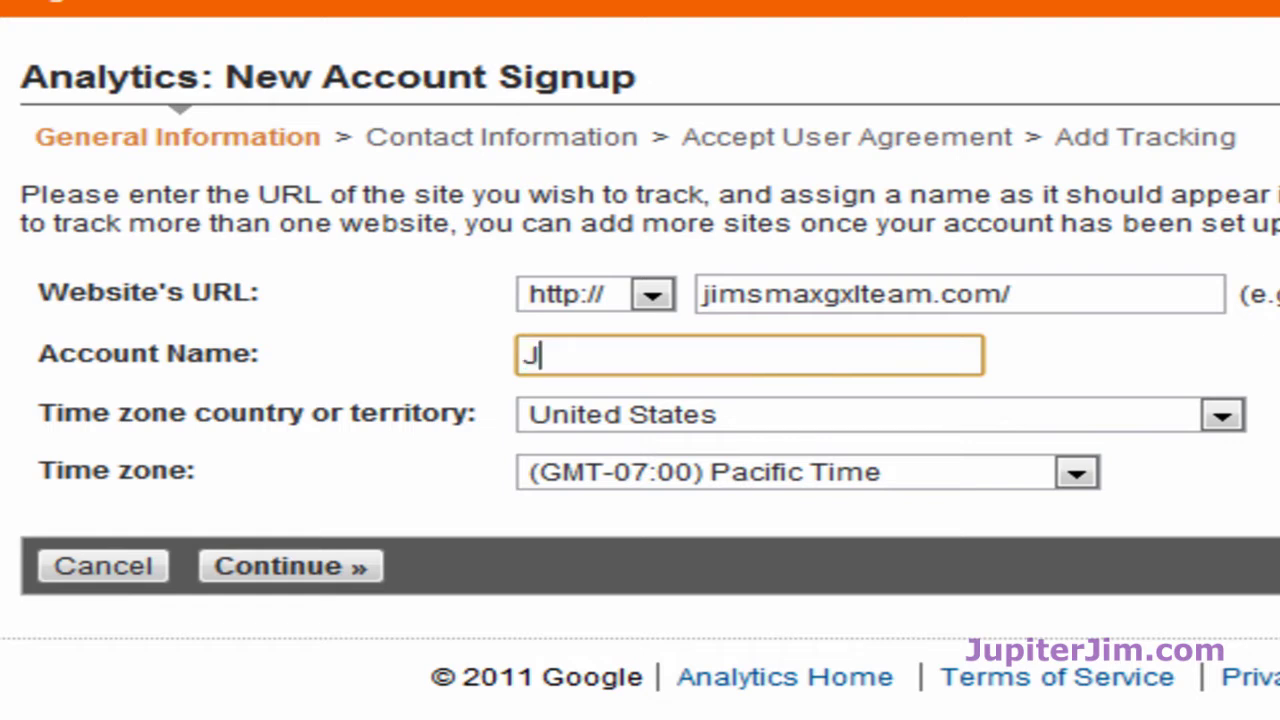
pyautogui.write('ims M')
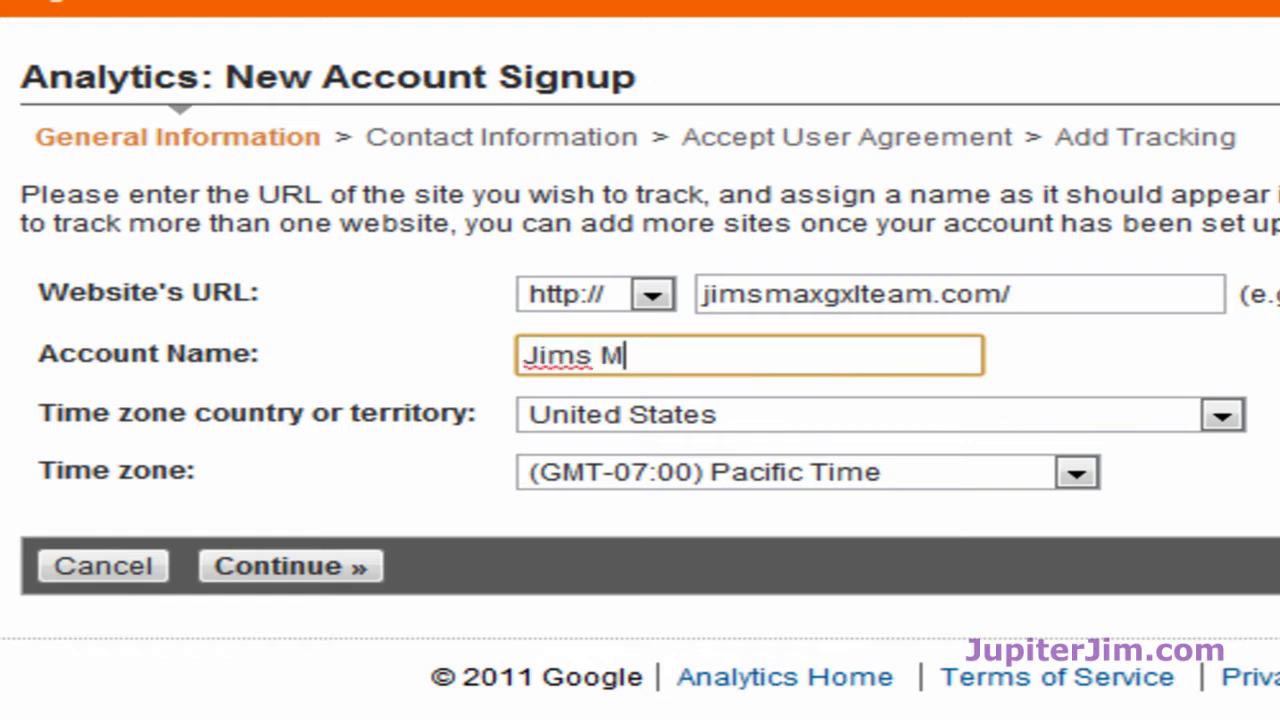
pyautogui.write('ax GXL Team D')
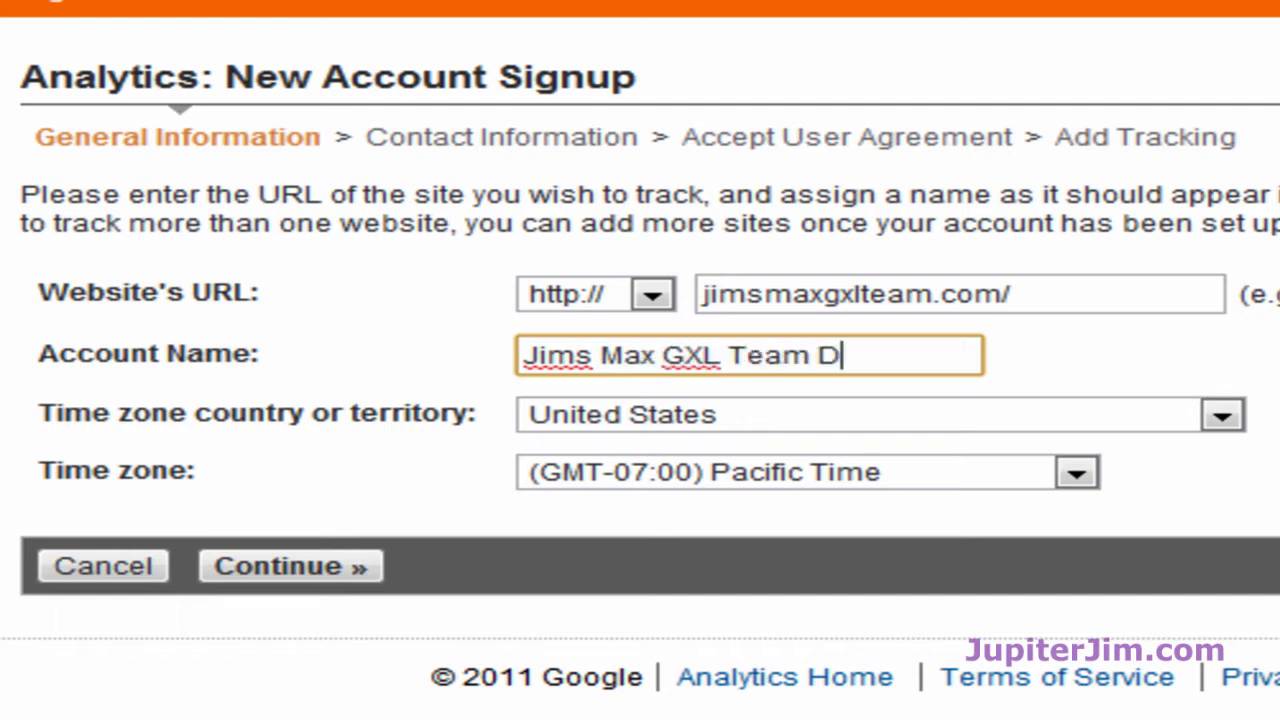
pyautogui.write('EMOP')
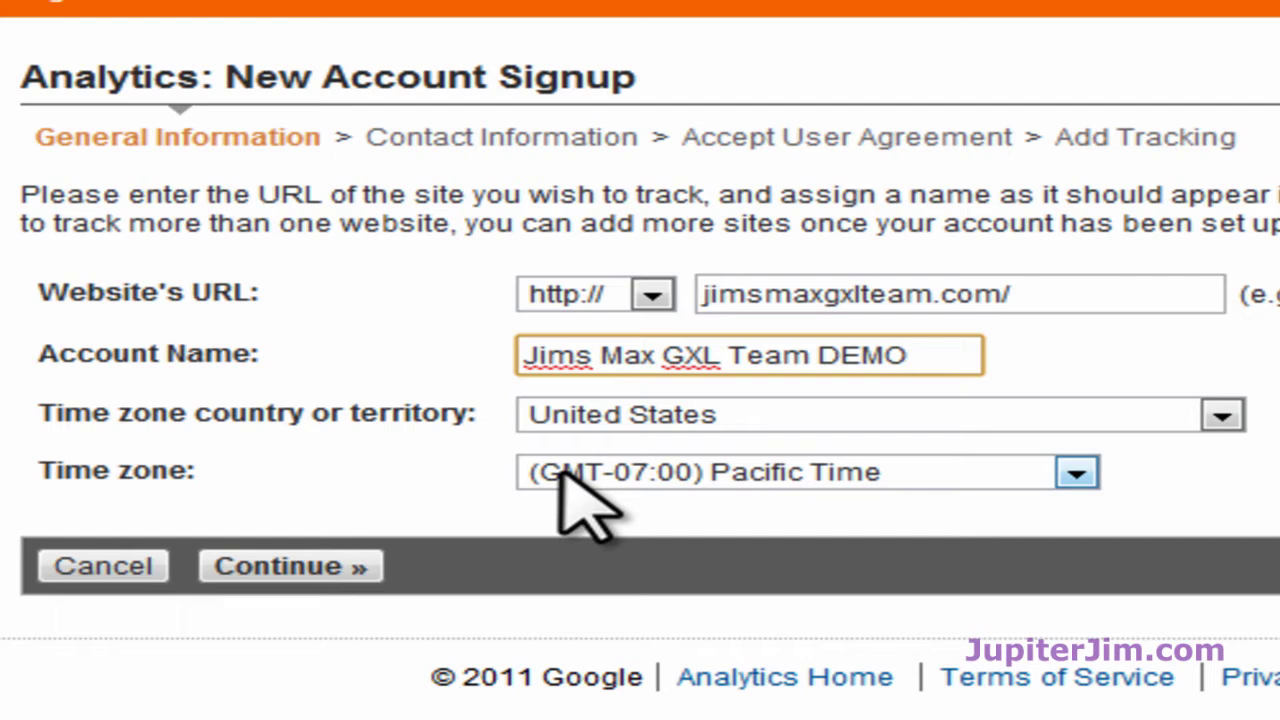
pyautogui.click(1076, 474)
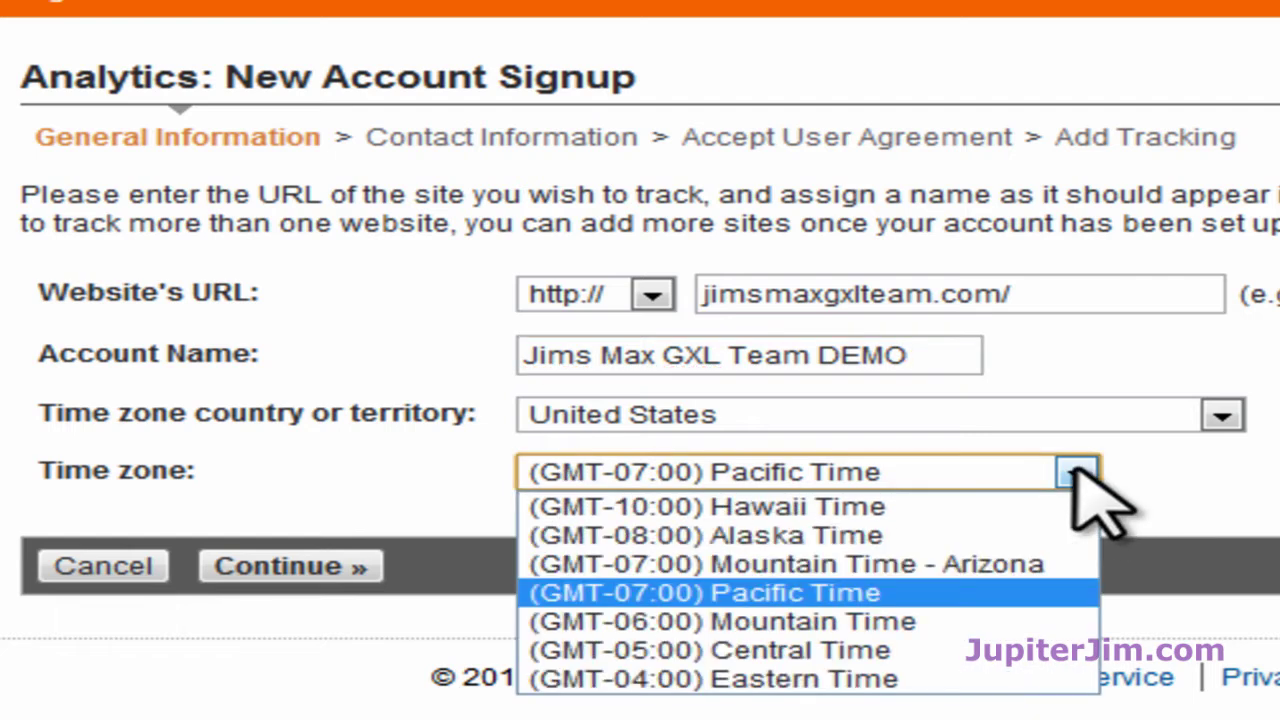
pyautogui.click(866, 679)
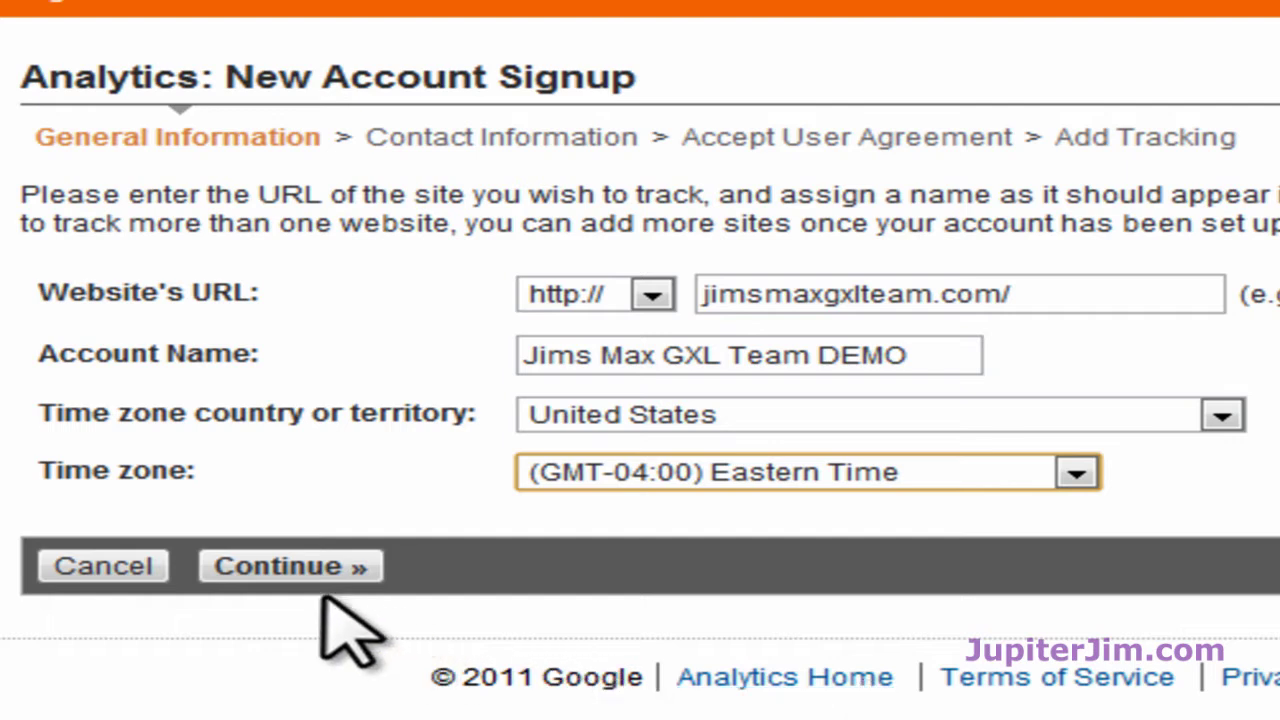
pyautogui.click(284, 570)
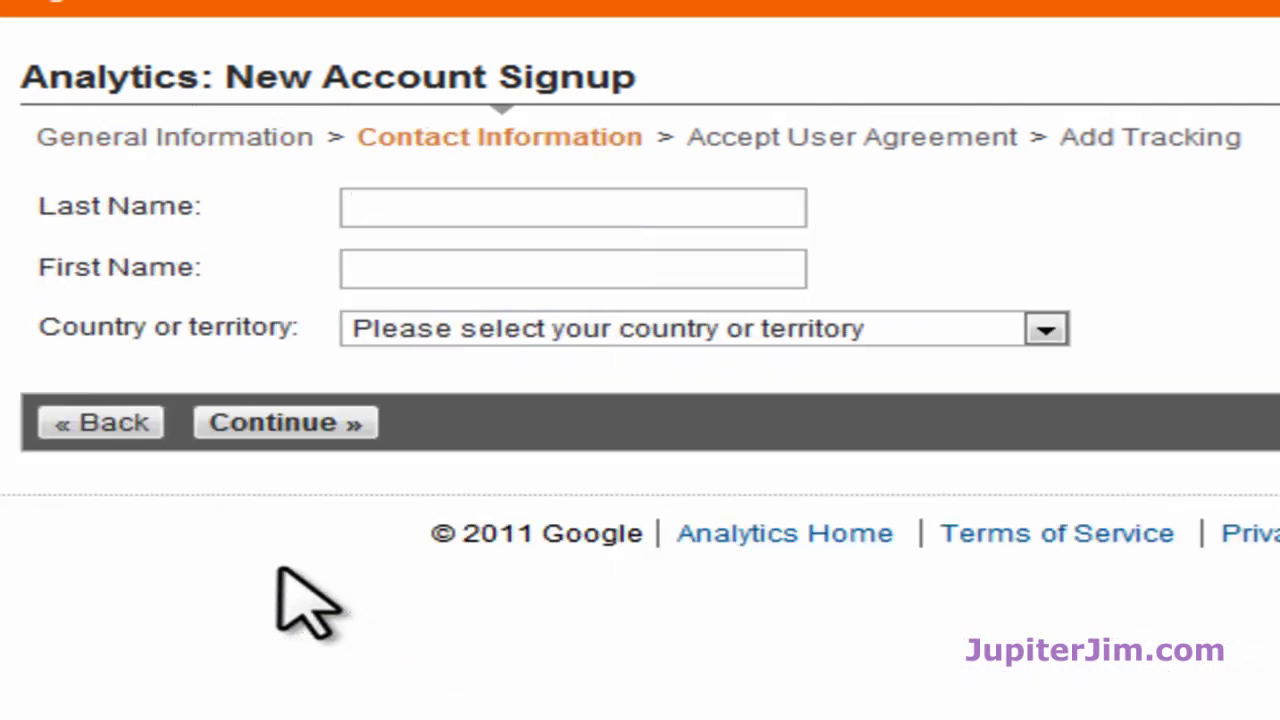
# Step: Enter the contact's last and first names, set the country to United States, and continue
pyautogui.click(368, 209)
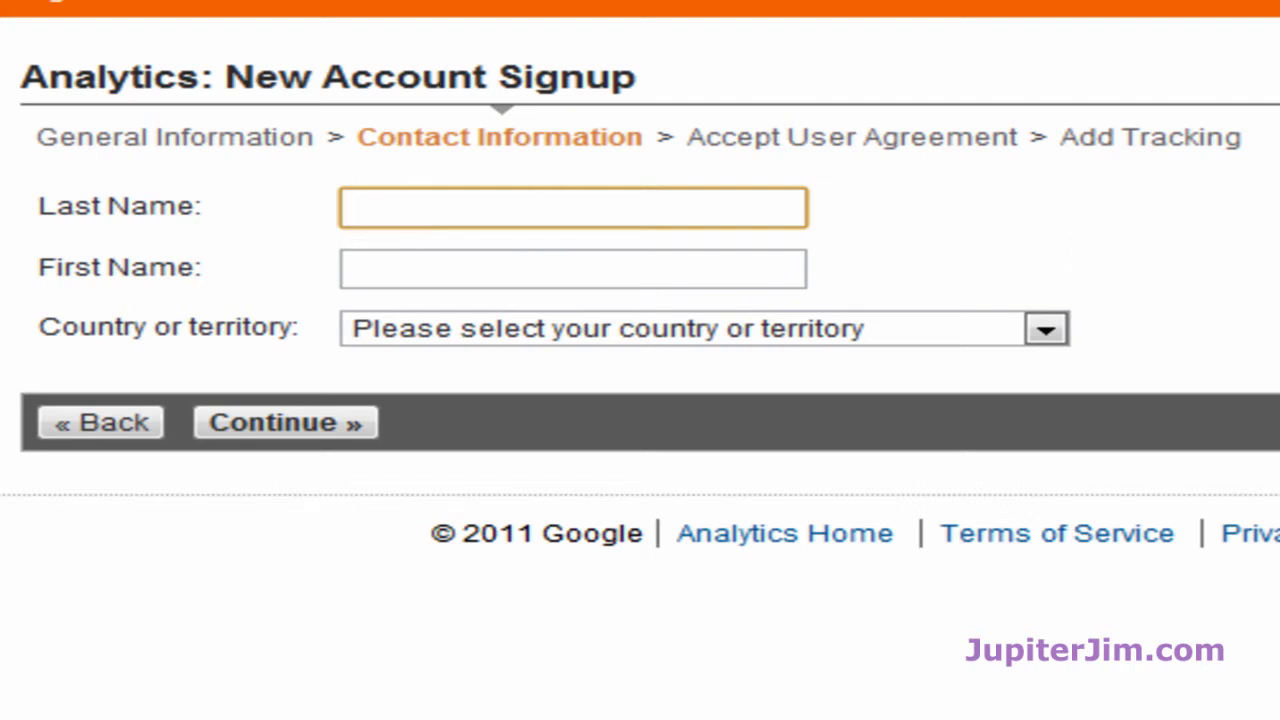
pyautogui.write('Jim')
pyautogui.press('Tab')
pyautogui.write('Jupiter')
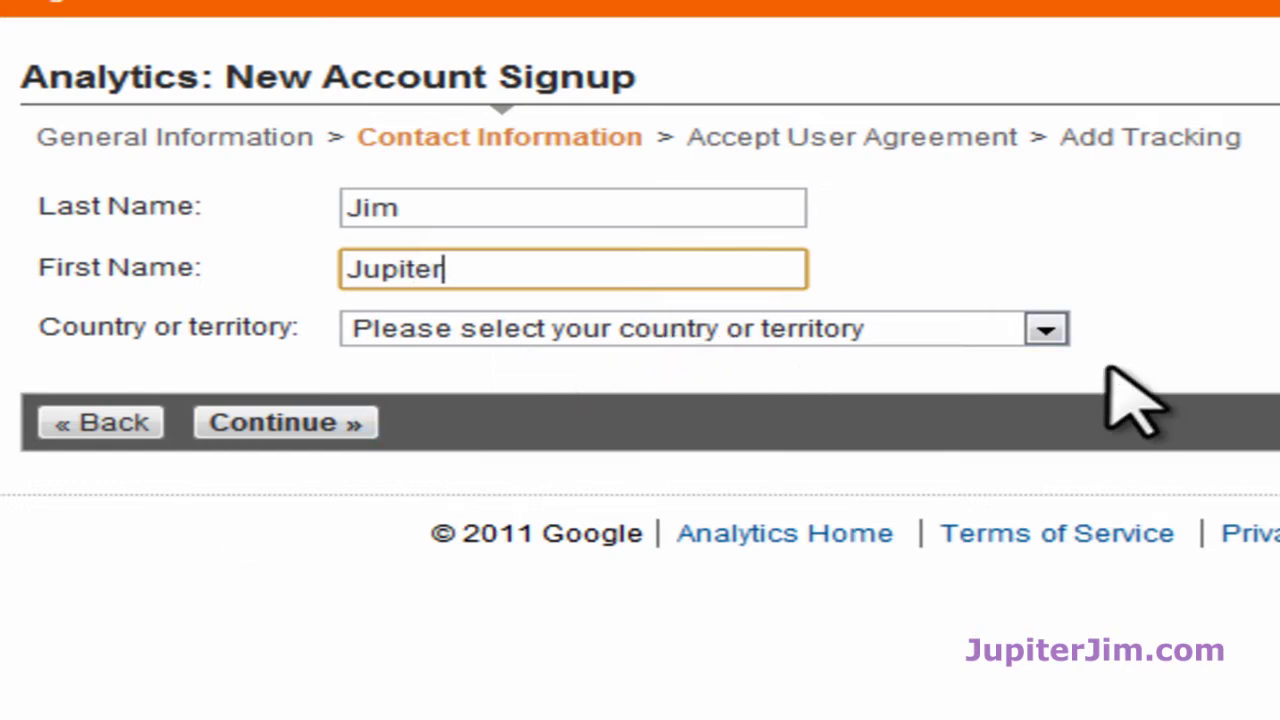
pyautogui.click(1050, 331)
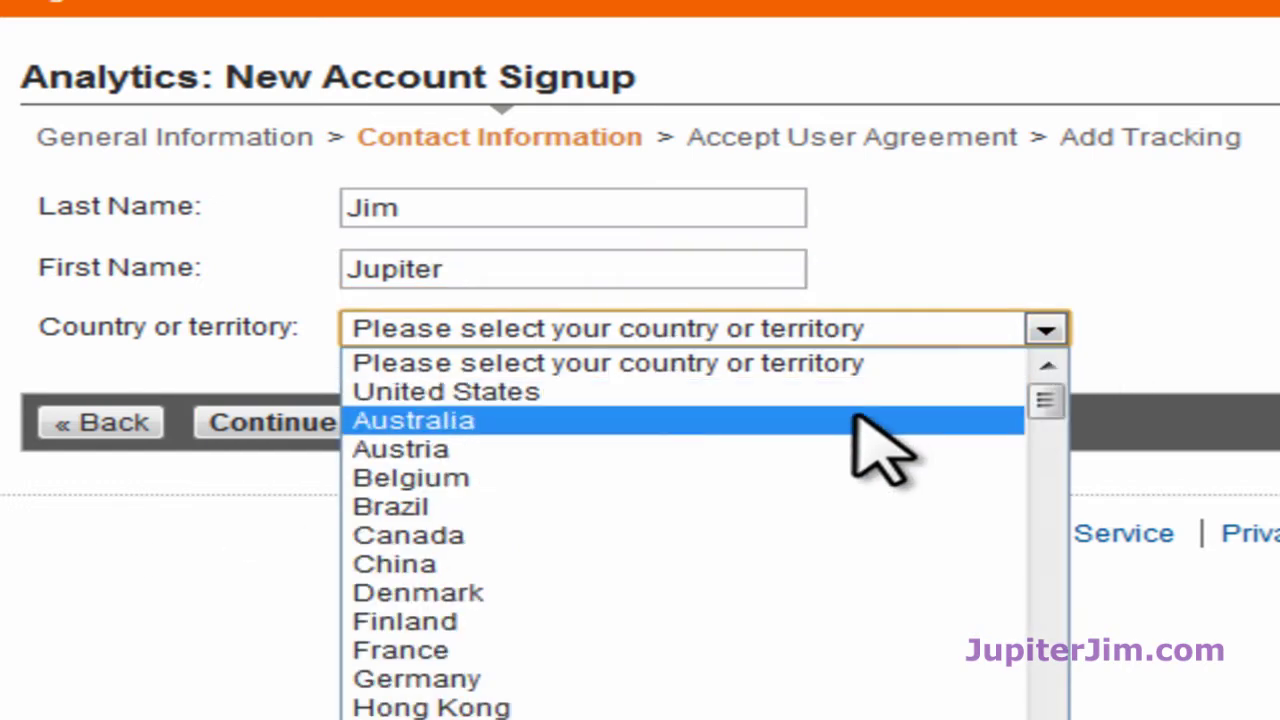
pyautogui.click(556, 398)
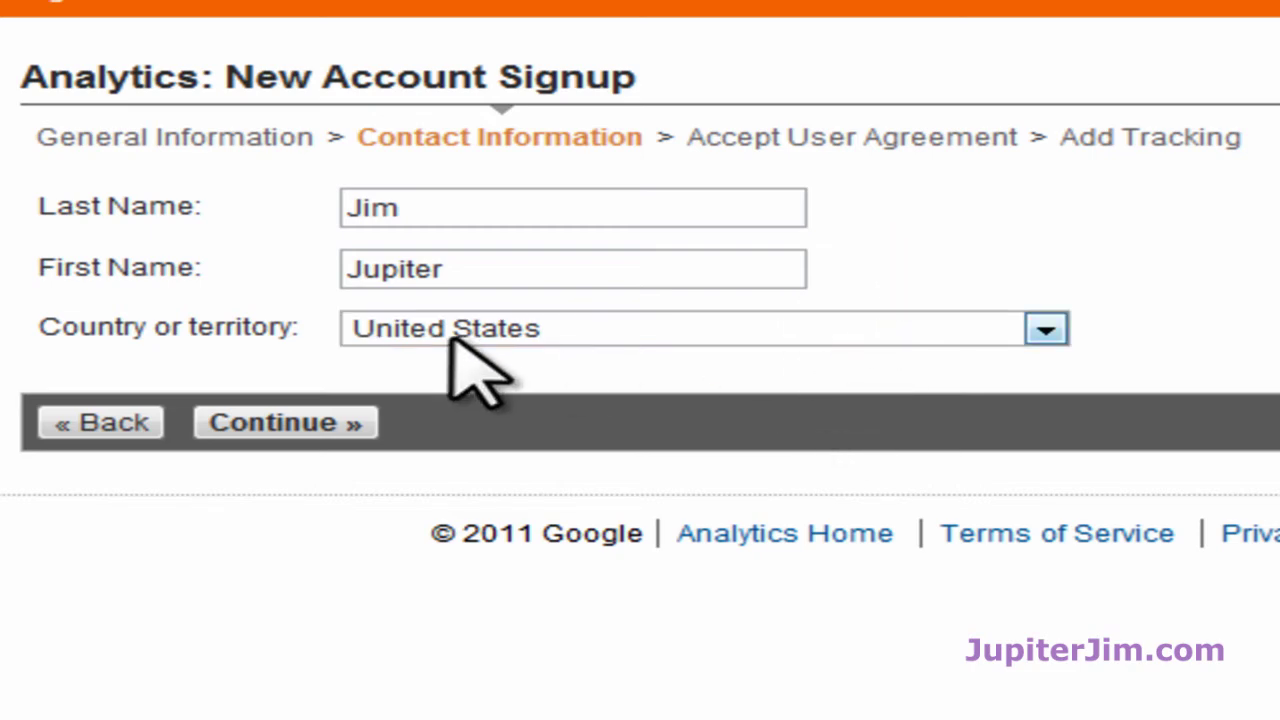
pyautogui.click(285, 425)
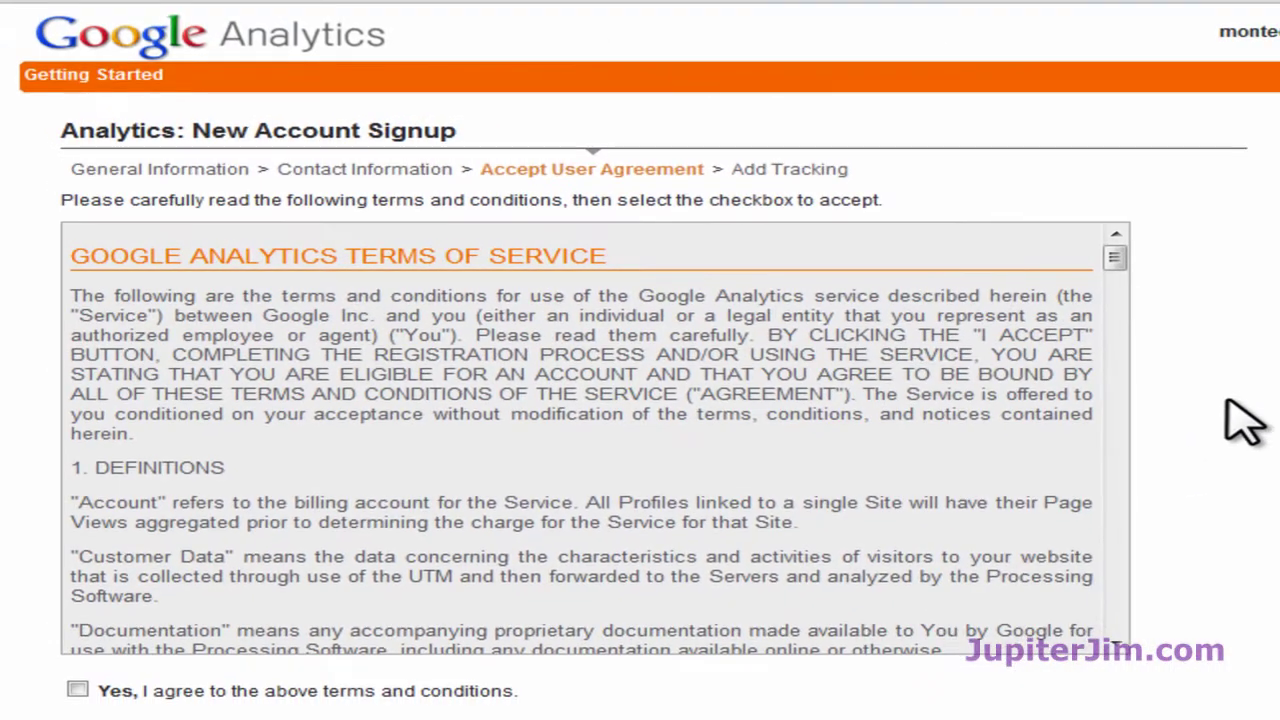
# Step: Scroll through the terms of service, tick 'Yes, I agree', and create the new Analytics account
pyautogui.scroll(-3, 1240, 425)
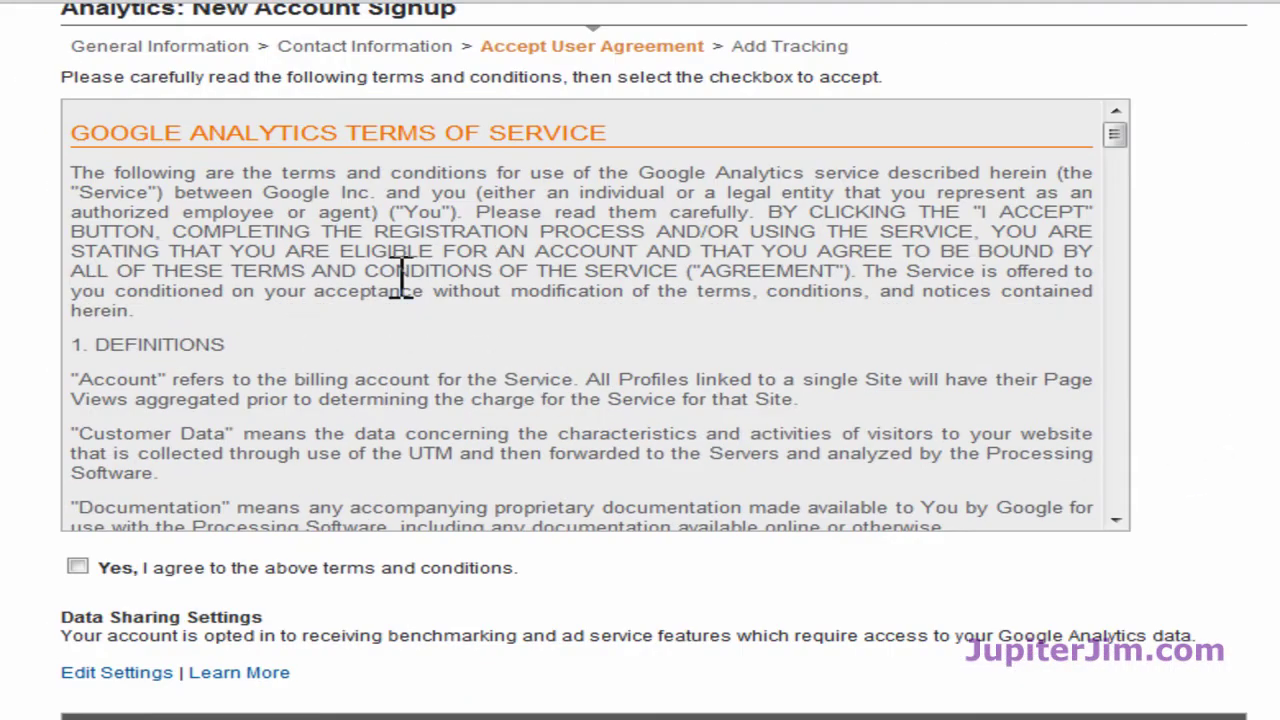
pyautogui.scroll(-10, 571, 285)
pyautogui.scroll(-15, 580, 315)
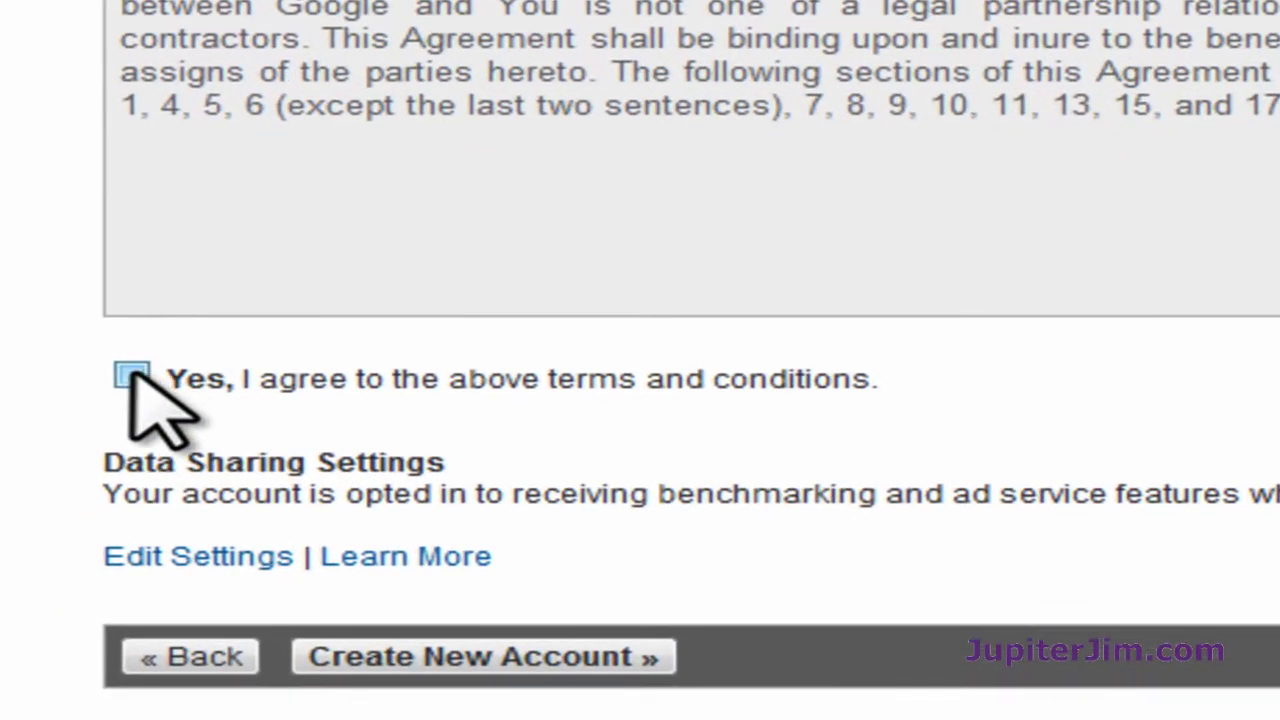
pyautogui.click(77, 517)
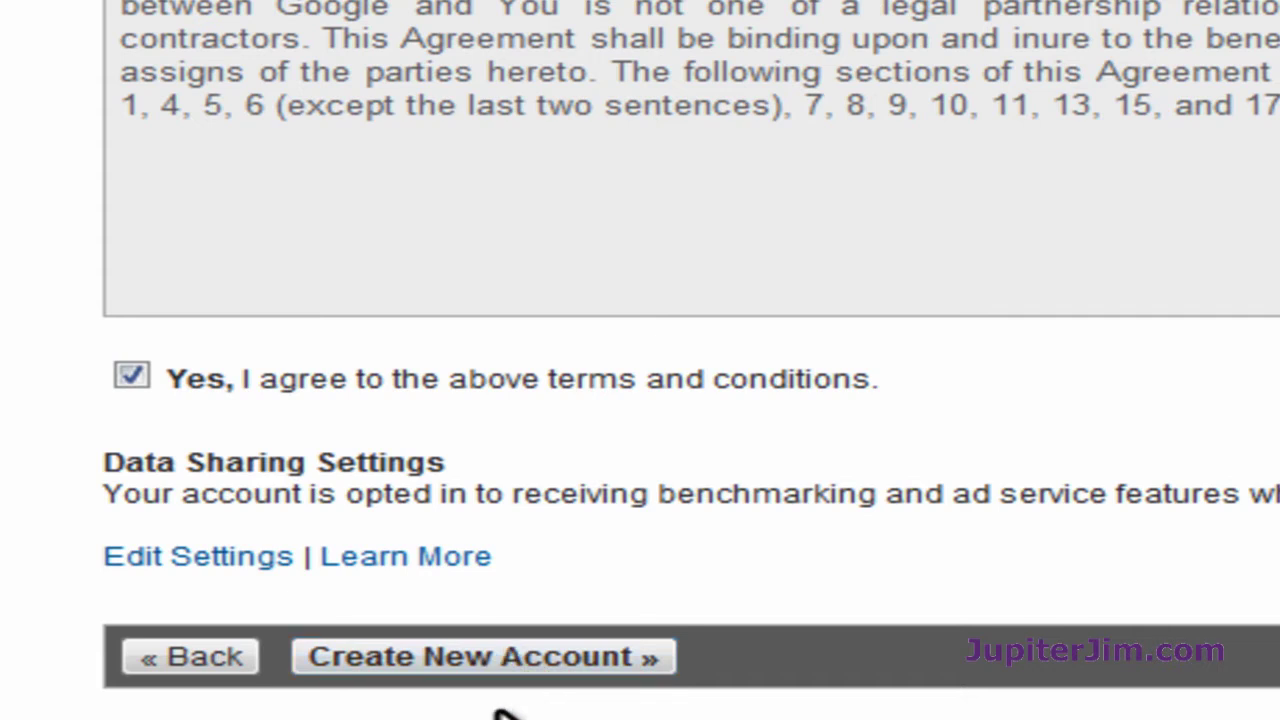
pyautogui.click(468, 660)
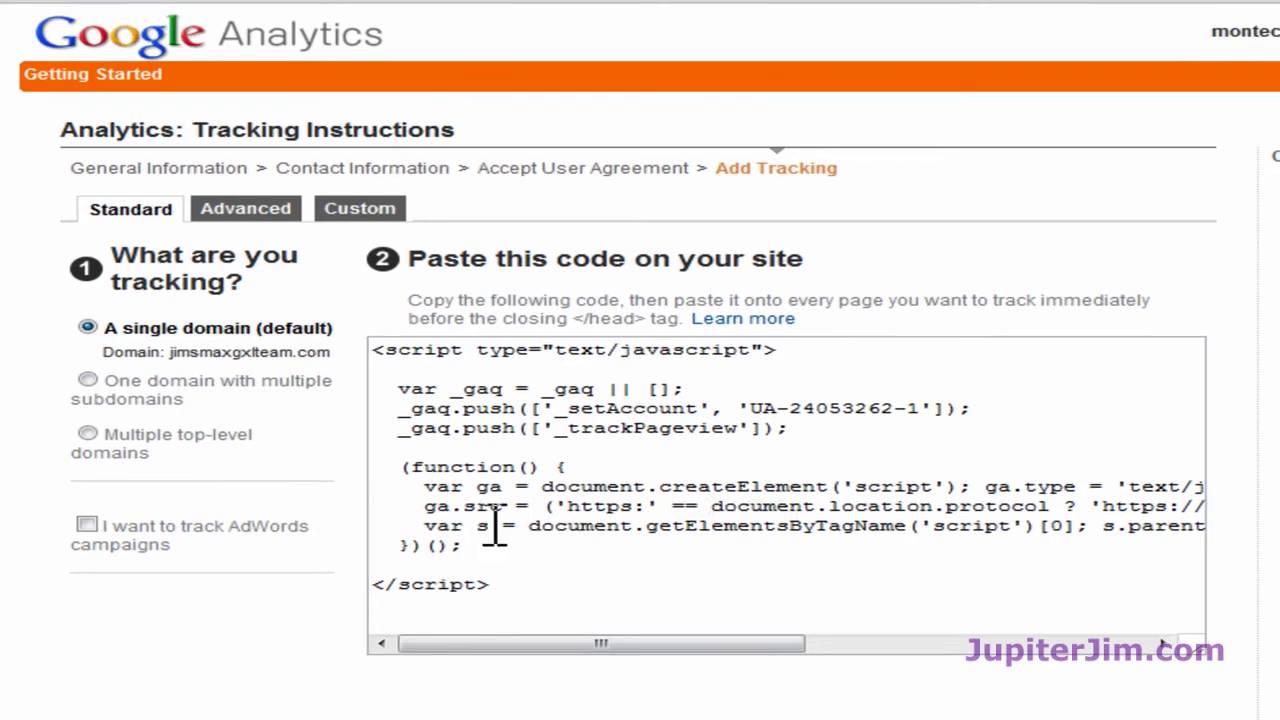
pyautogui.click(692, 510)
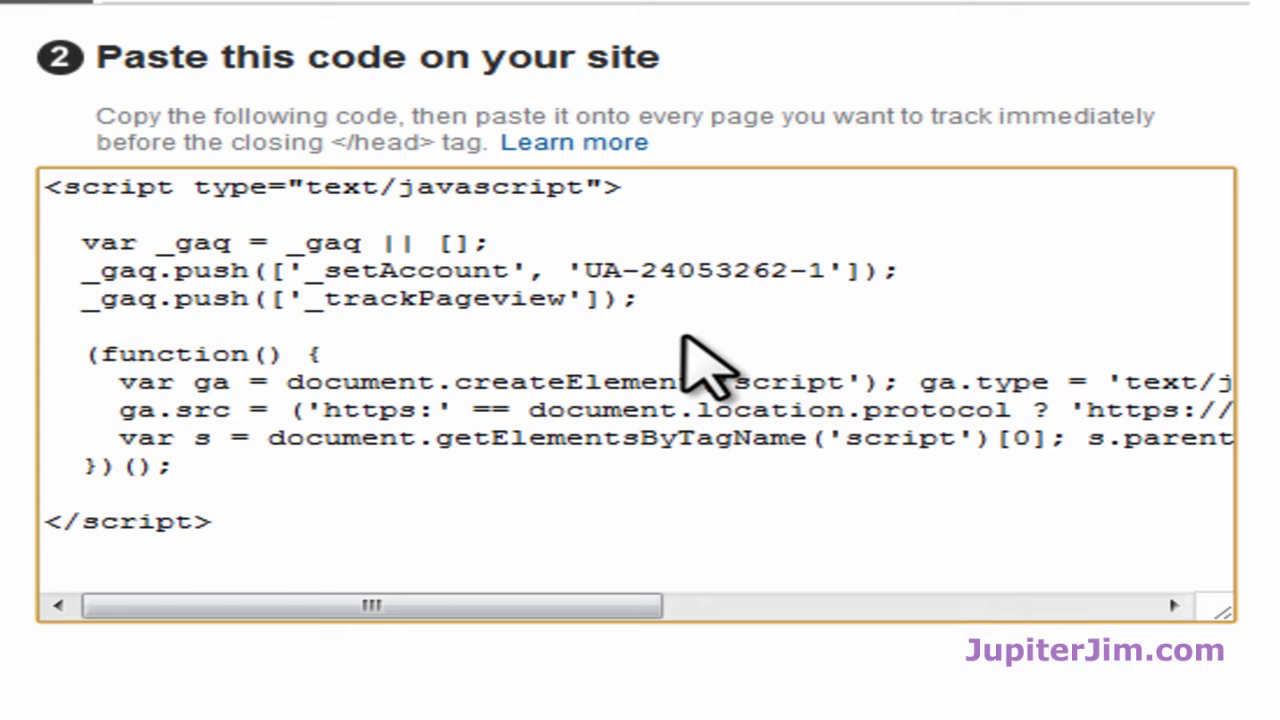
# Step: Select the entire Analytics tracking code snippet, then switch to the MaxGXL WordPress site
pyautogui.hotkey('ctrl', 'a')
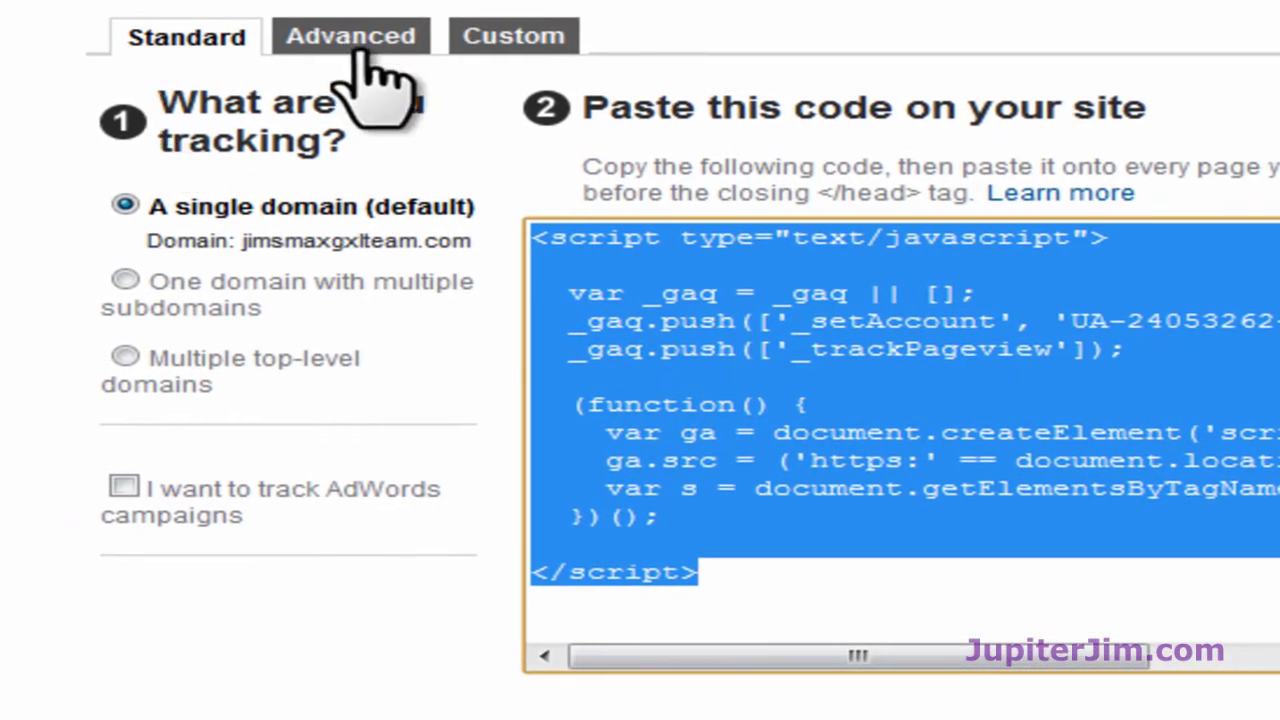
pyautogui.scroll(-3, 480, 560)
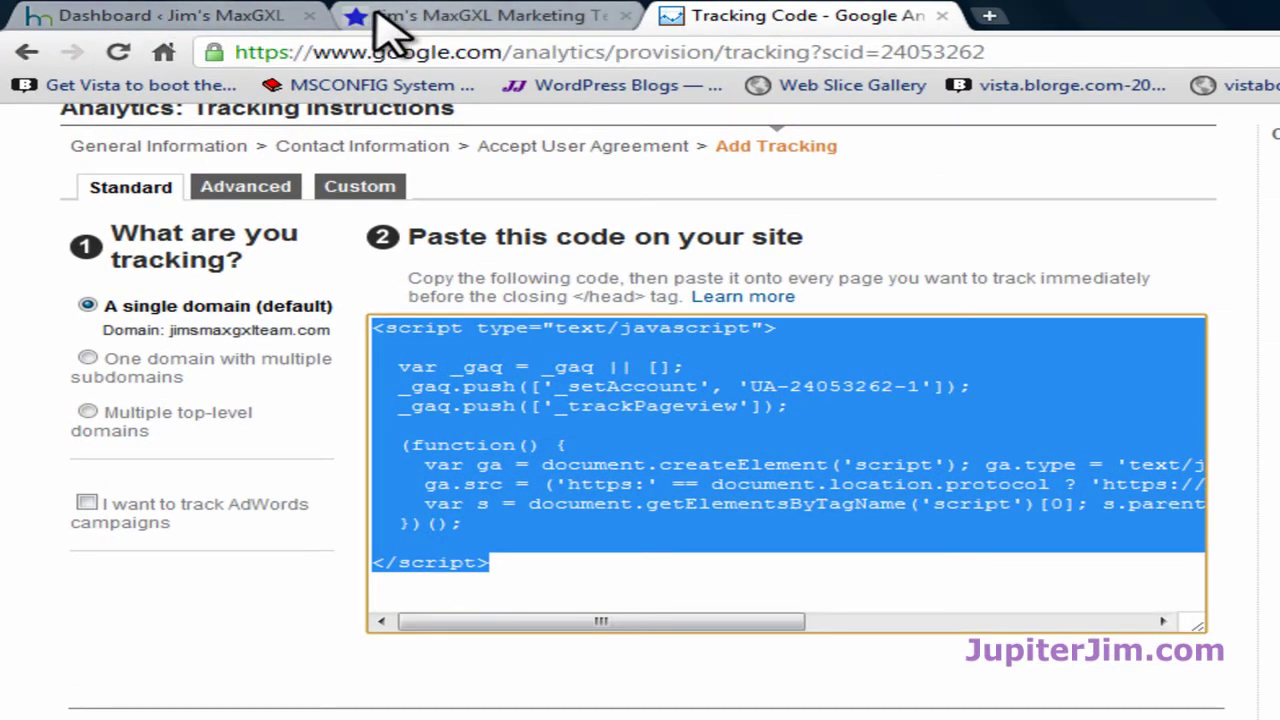
pyautogui.click(378, 16)
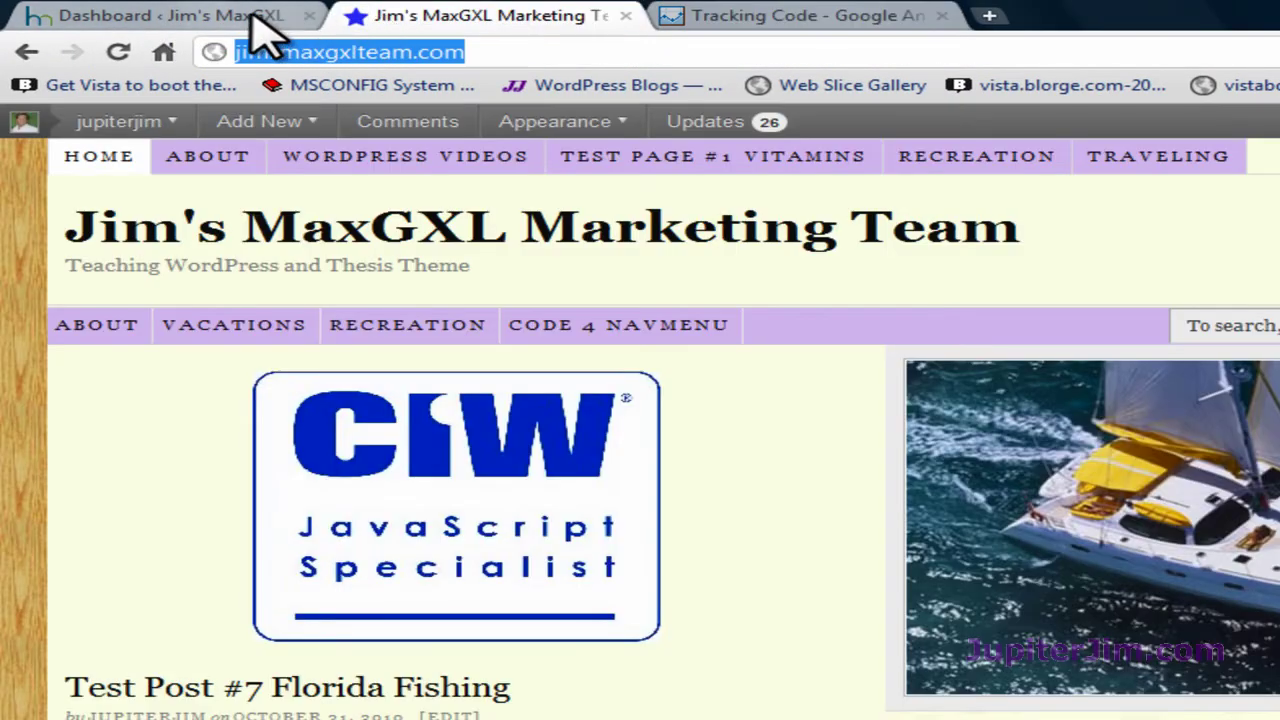
# Step: Go to the WordPress admin dashboard and open Thesis Site Options from the Thesis menu
pyautogui.click(197, 16)
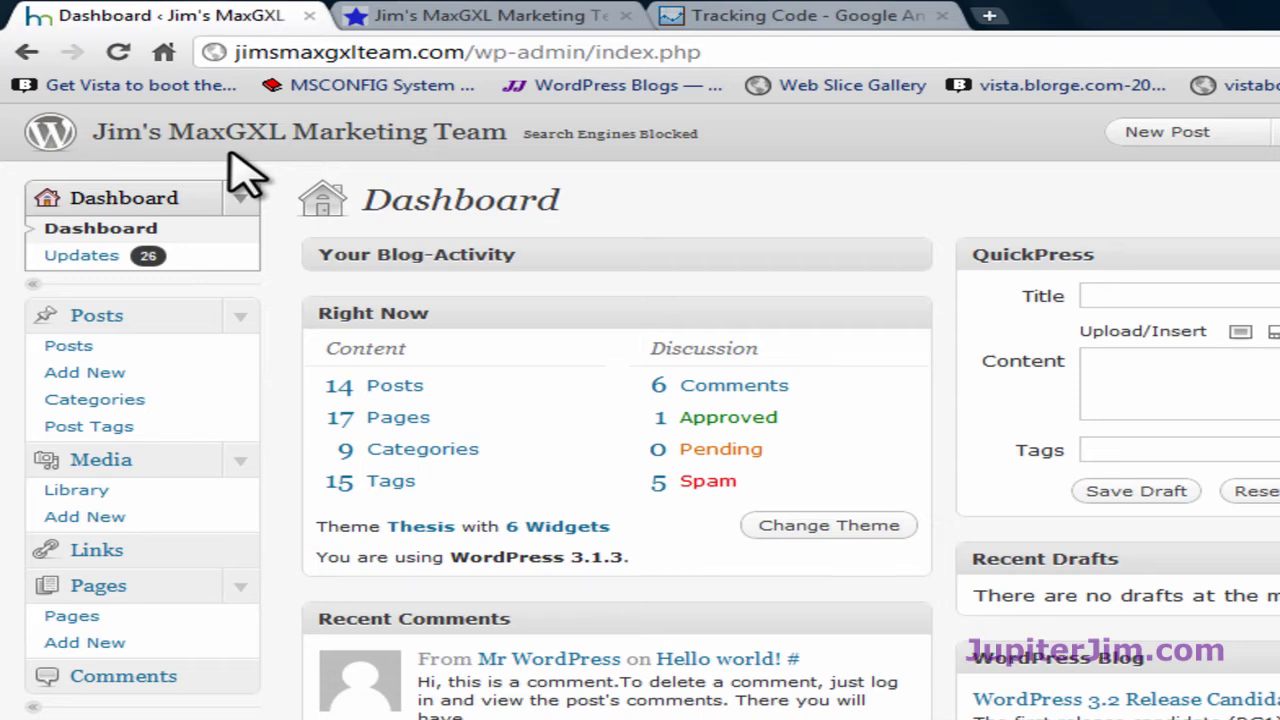
pyautogui.scroll(-3, 300, 280)
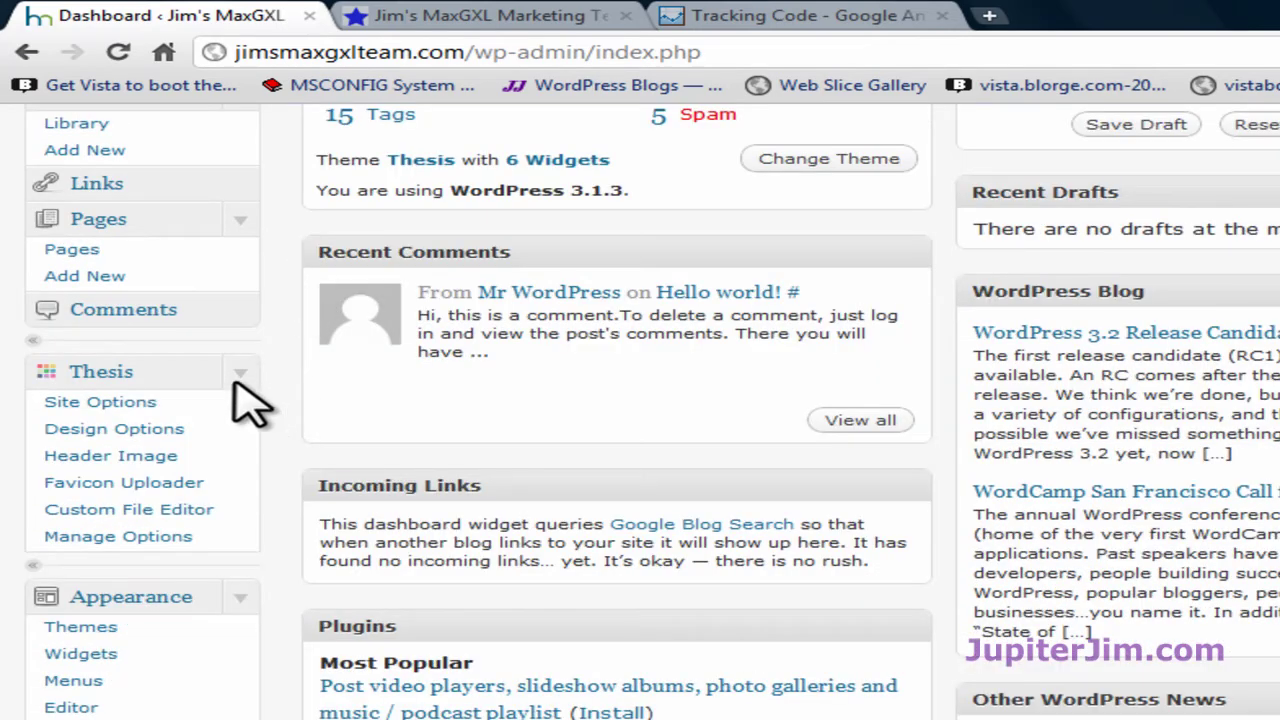
pyautogui.click(240, 378)
pyautogui.click(240, 378)
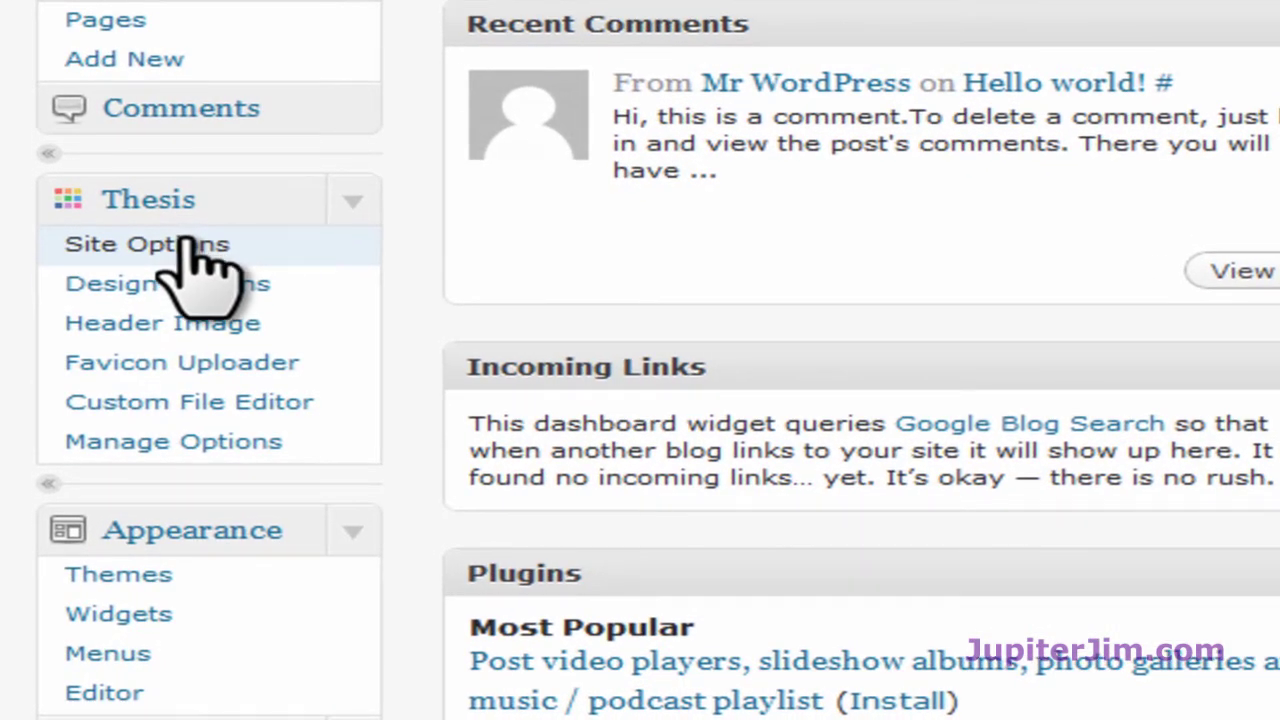
pyautogui.click(192, 248)
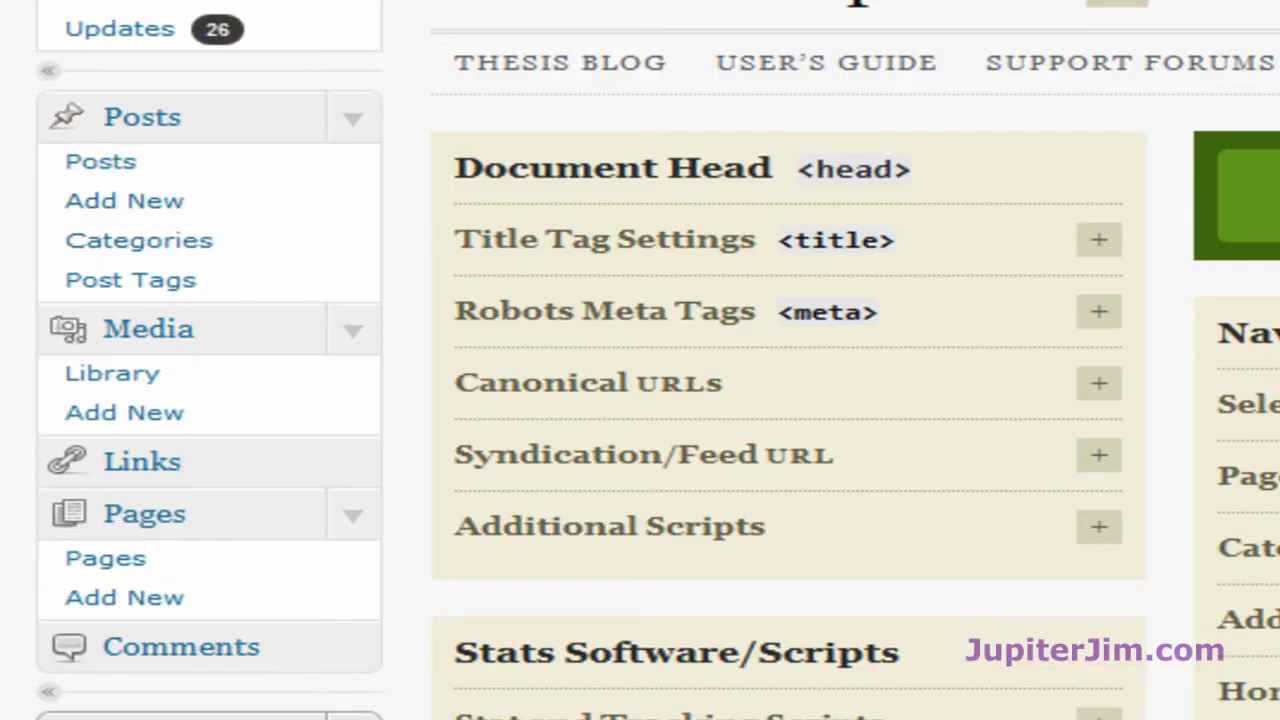
# Step: Expand the Stat and Tracking Scripts section and enlarge its text box
pyautogui.scroll(-4, 790, 400)
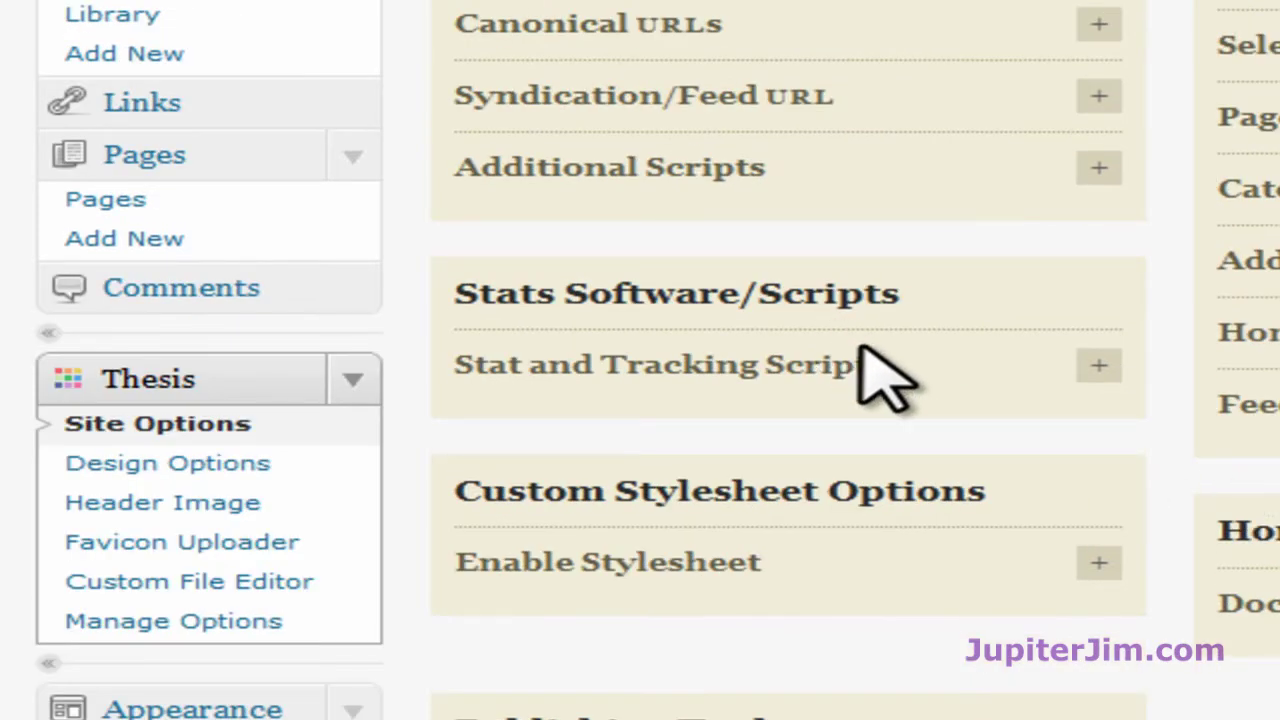
pyautogui.click(1097, 368)
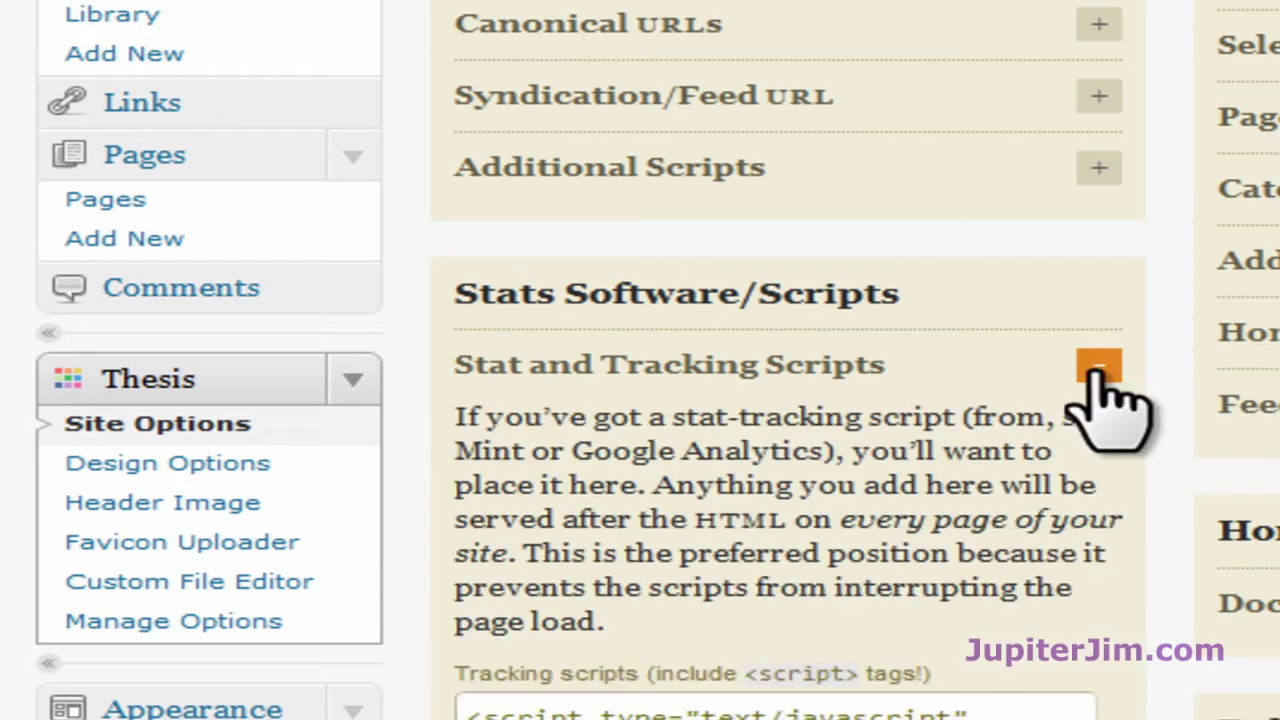
pyautogui.scroll(-5, 1200, 490)
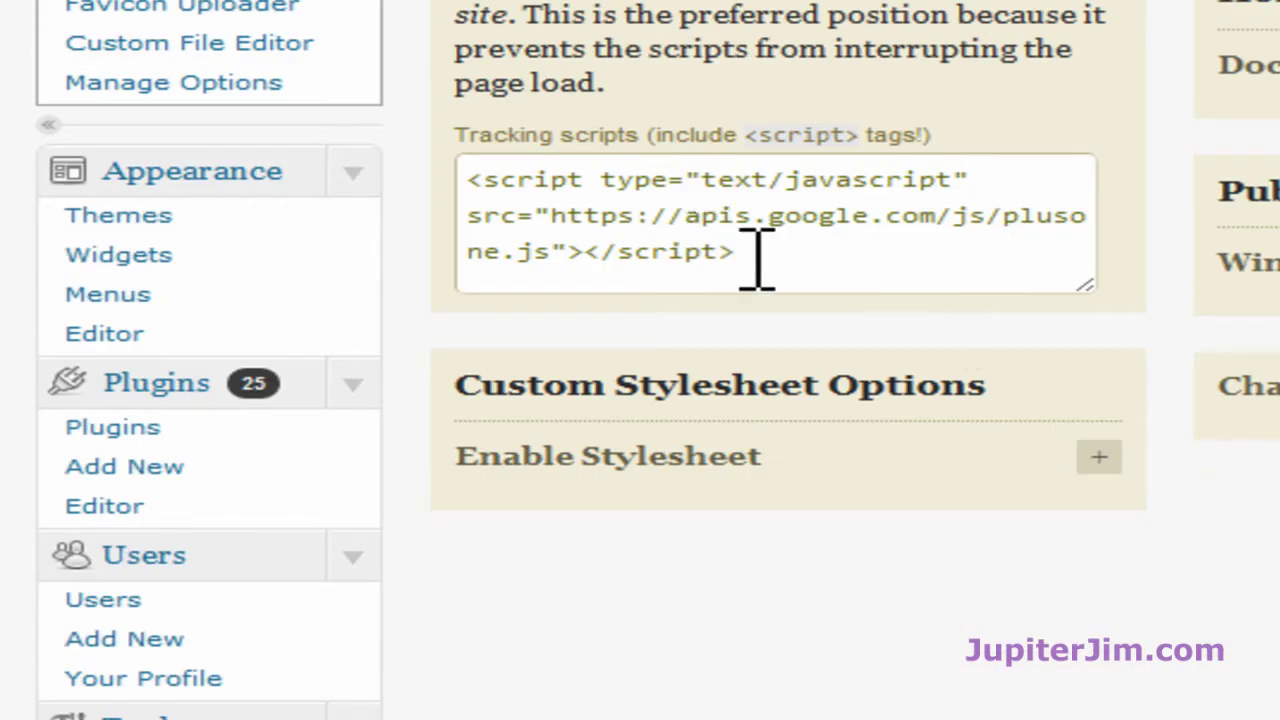
pyautogui.moveTo(757, 258); pyautogui.dragTo(429, 177)
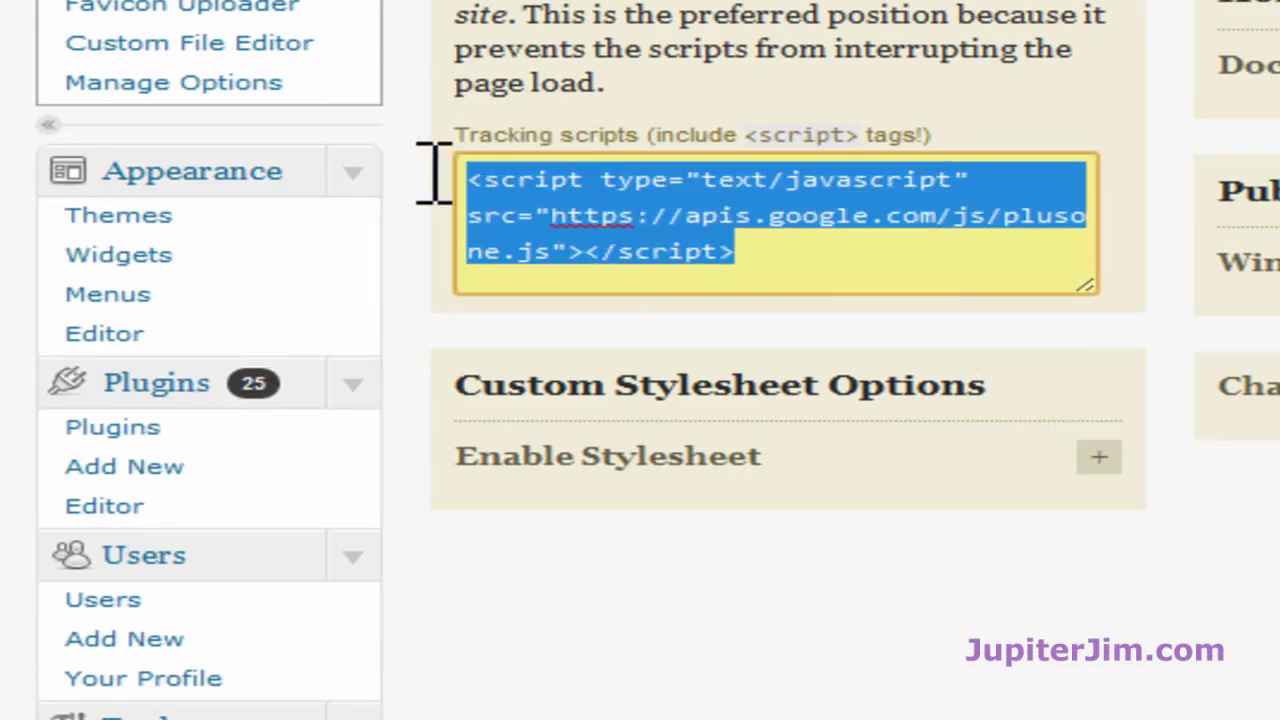
pyautogui.click(1160, 338)
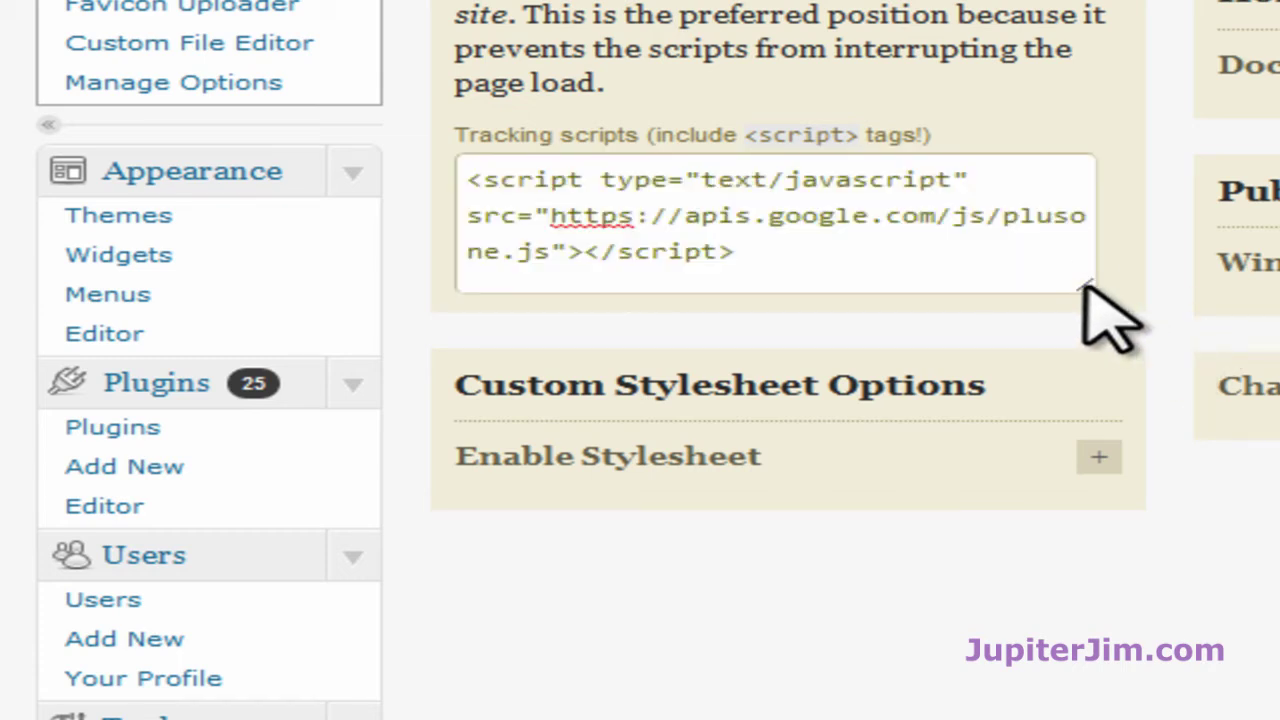
pyautogui.moveTo(1085, 284); pyautogui.dragTo(1162, 583)
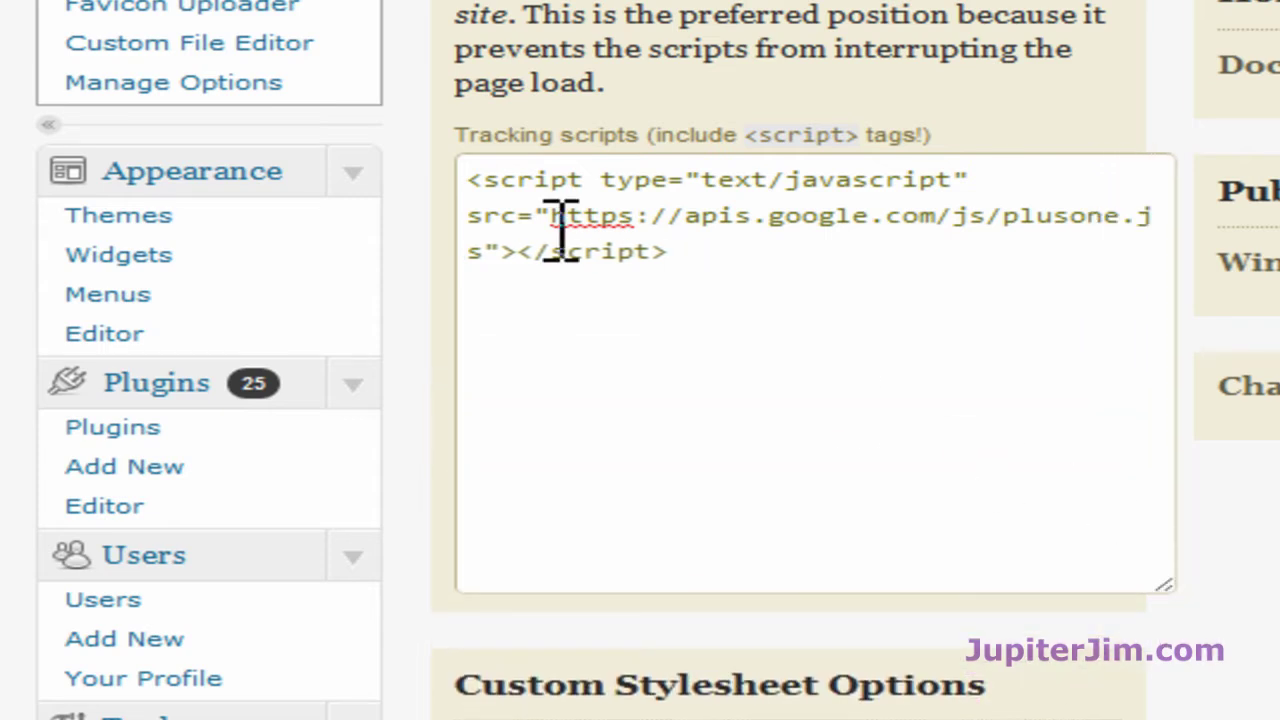
# Step: Paste the Analytics code after the existing </script> and click Big Ass Save Button
pyautogui.click(480, 329)
pyautogui.click(688, 248)
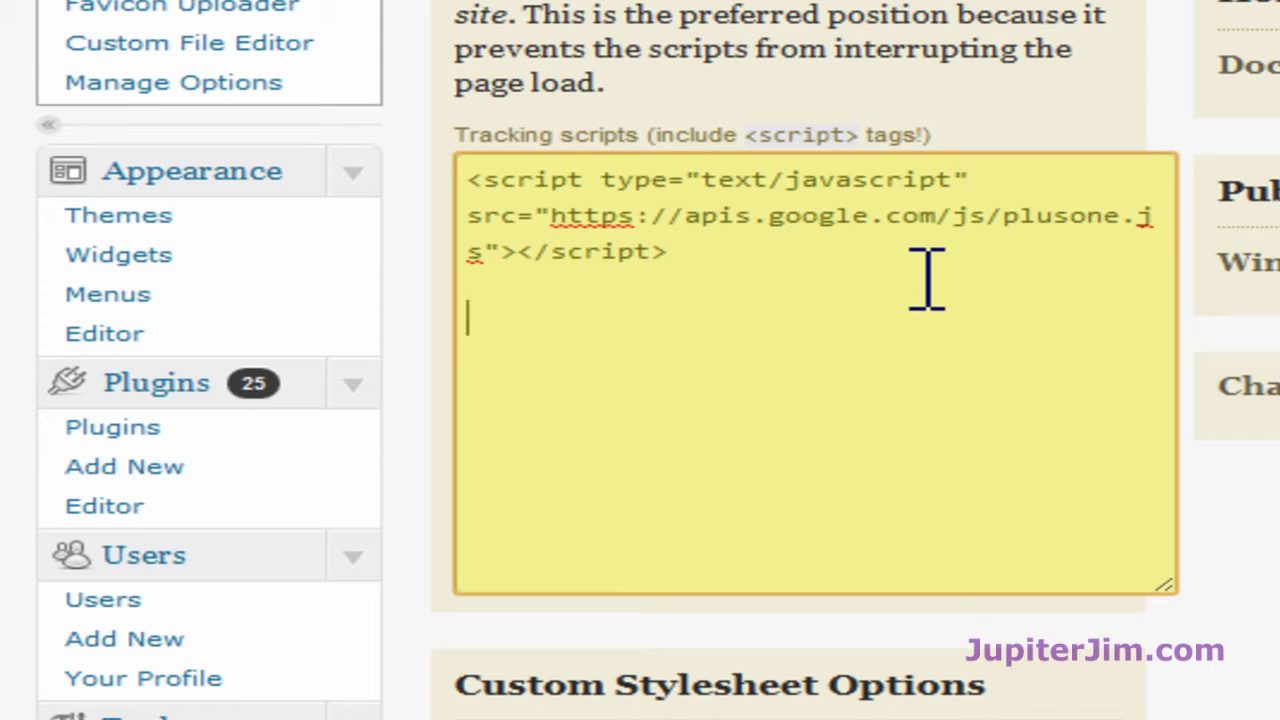
pyautogui.hotkey('ctrl', 'v')
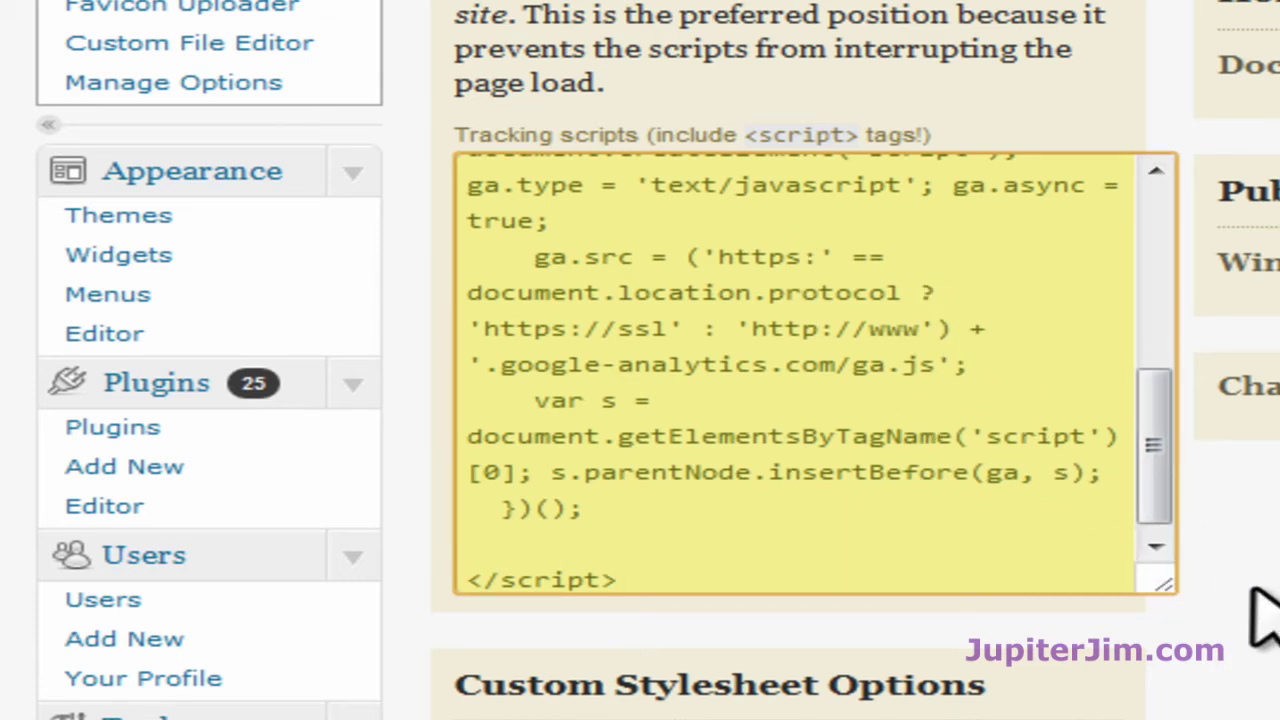
pyautogui.click(1252, 590)
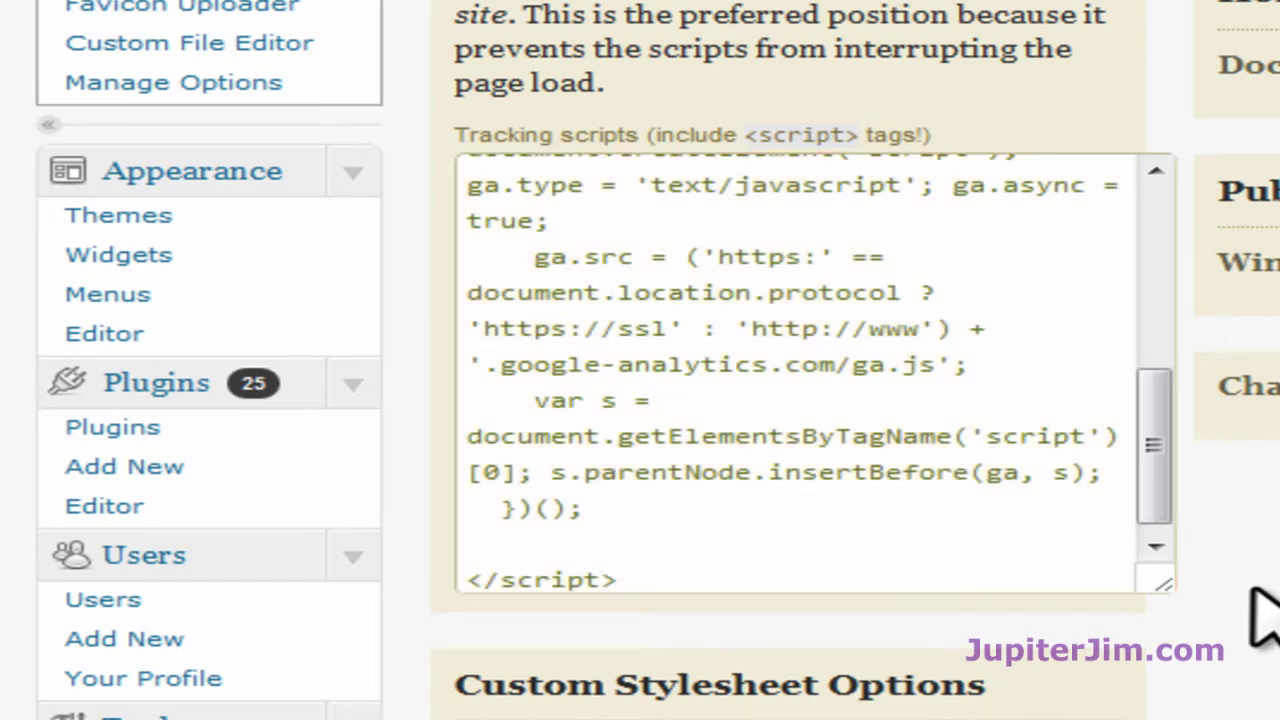
pyautogui.scroll(10, 640, 360)
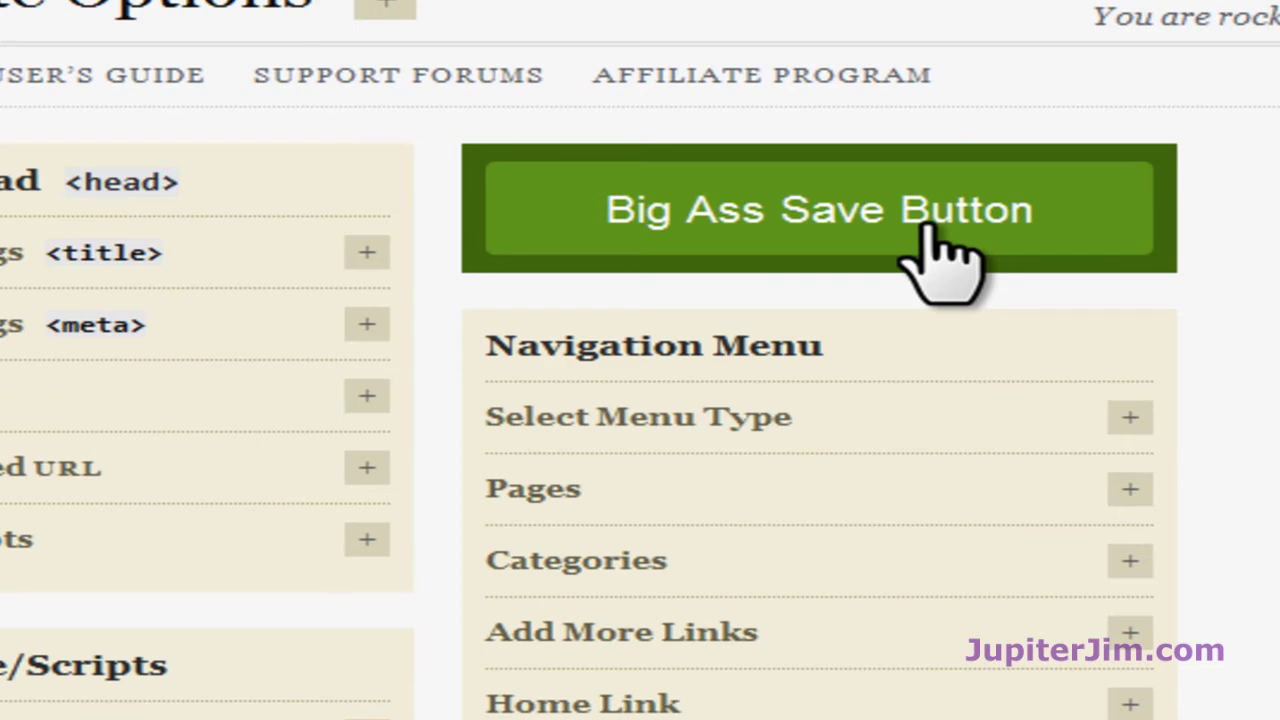
pyautogui.click(928, 226)
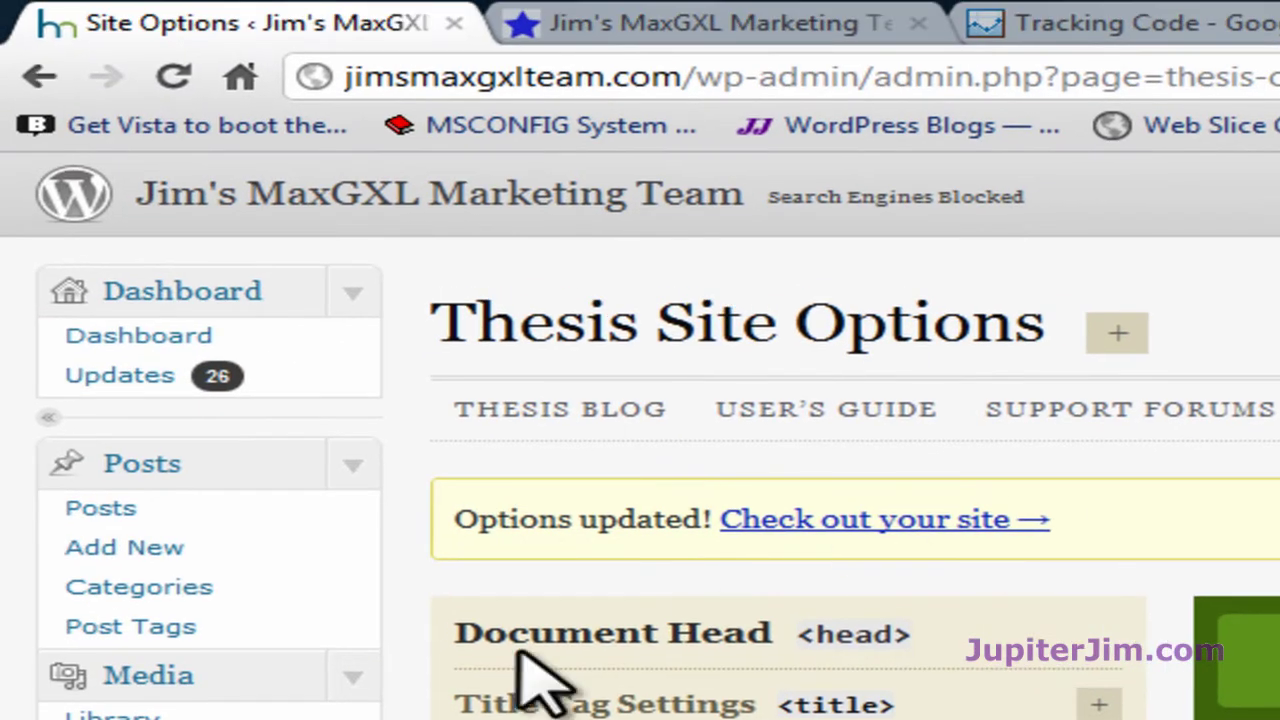
# Step: Back on the Analytics tracking code page, click Save and Finish
pyautogui.click(1115, 30)
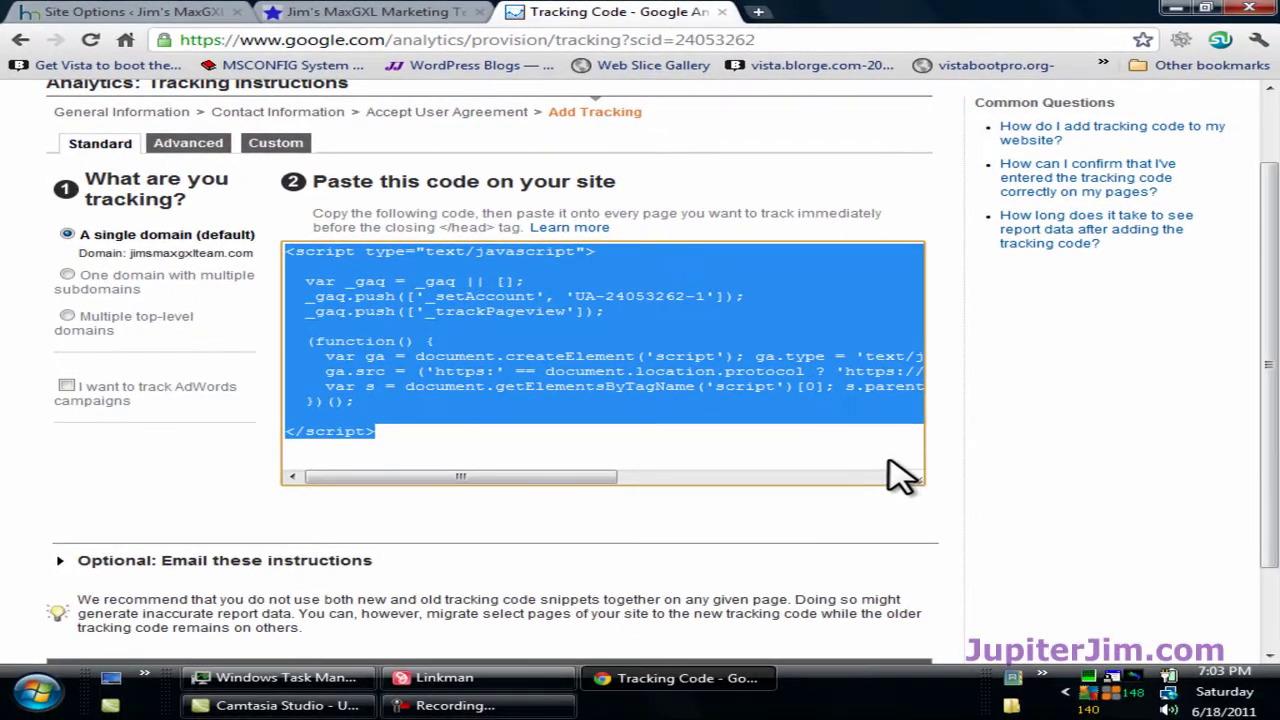
pyautogui.click(1003, 448)
pyautogui.scroll(-2, 985, 430)
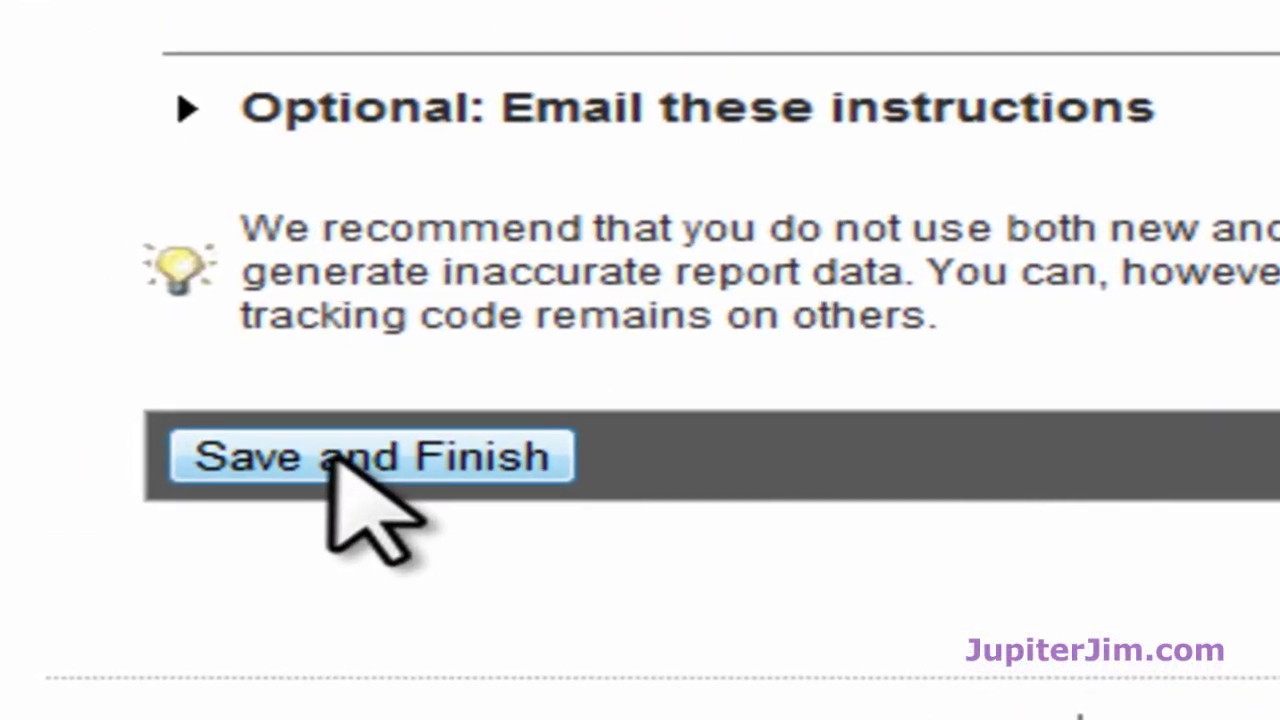
pyautogui.click(330, 458)
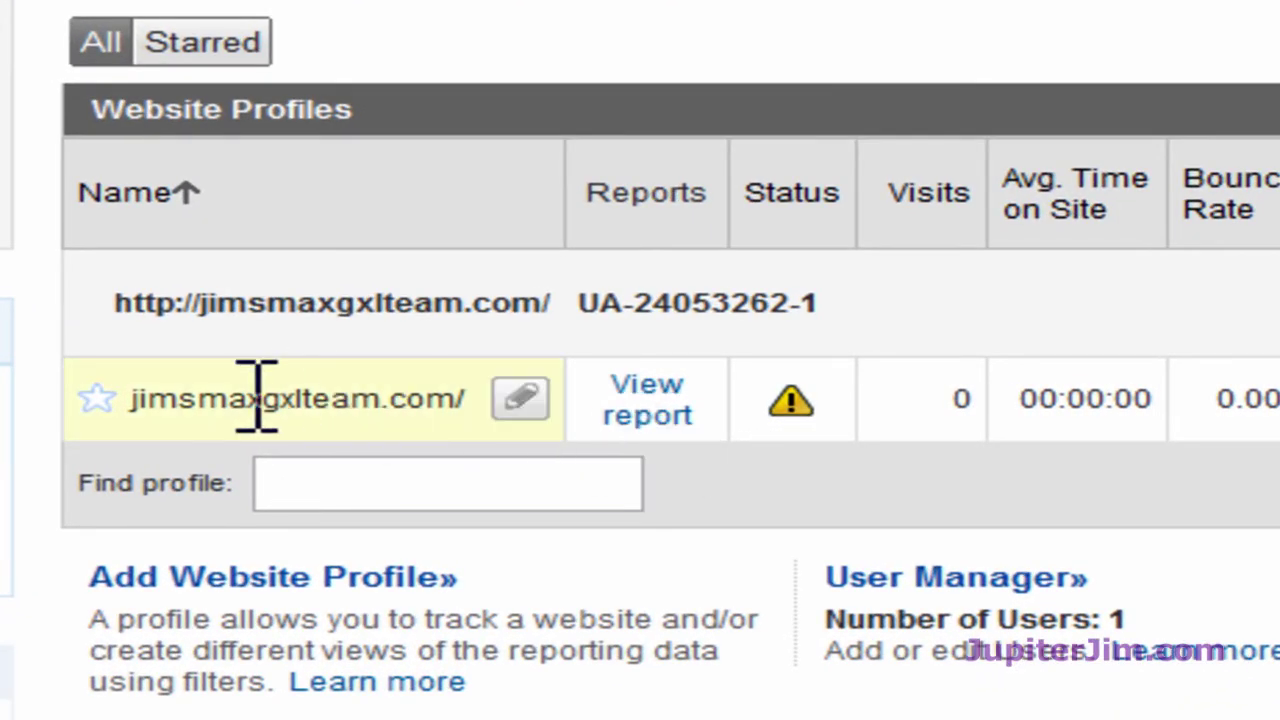
# Step: View the jimsmaxgxlteam.com profile's empty dashboard, then sign out of Google Analytics
pyautogui.click(645, 405)
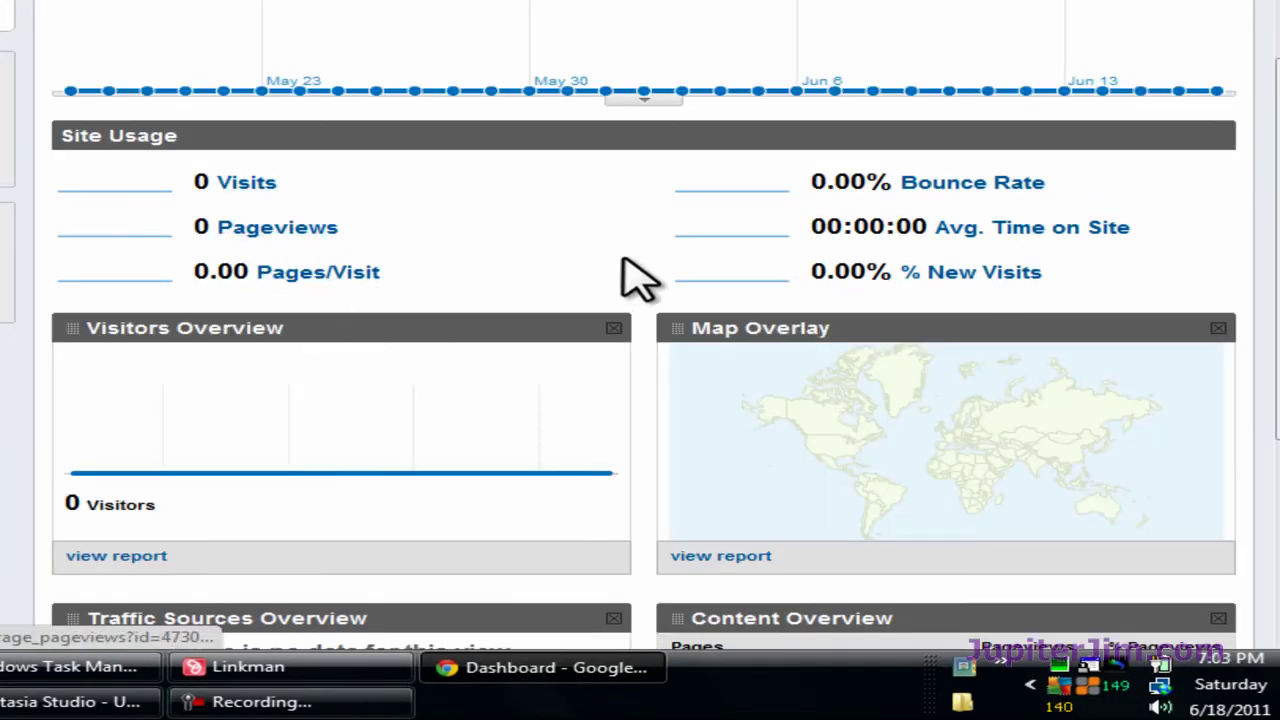
pyautogui.scroll(3, 410, 429)
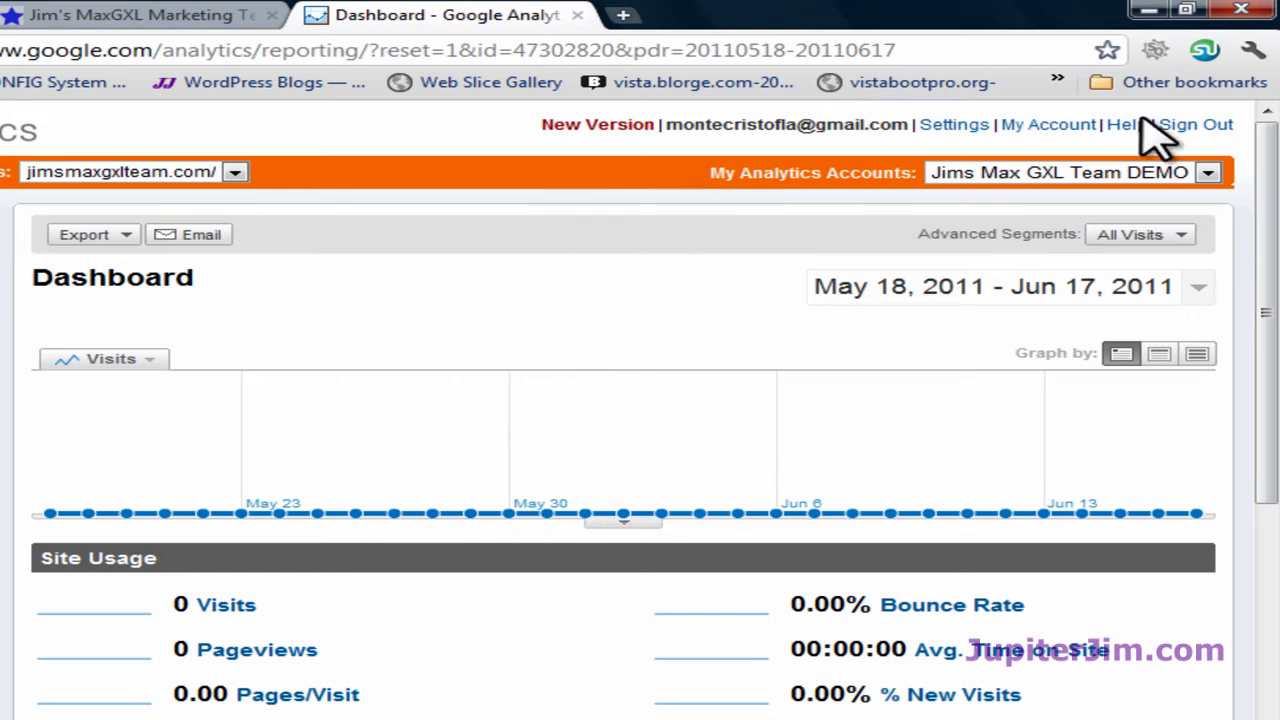
pyautogui.click(1197, 127)
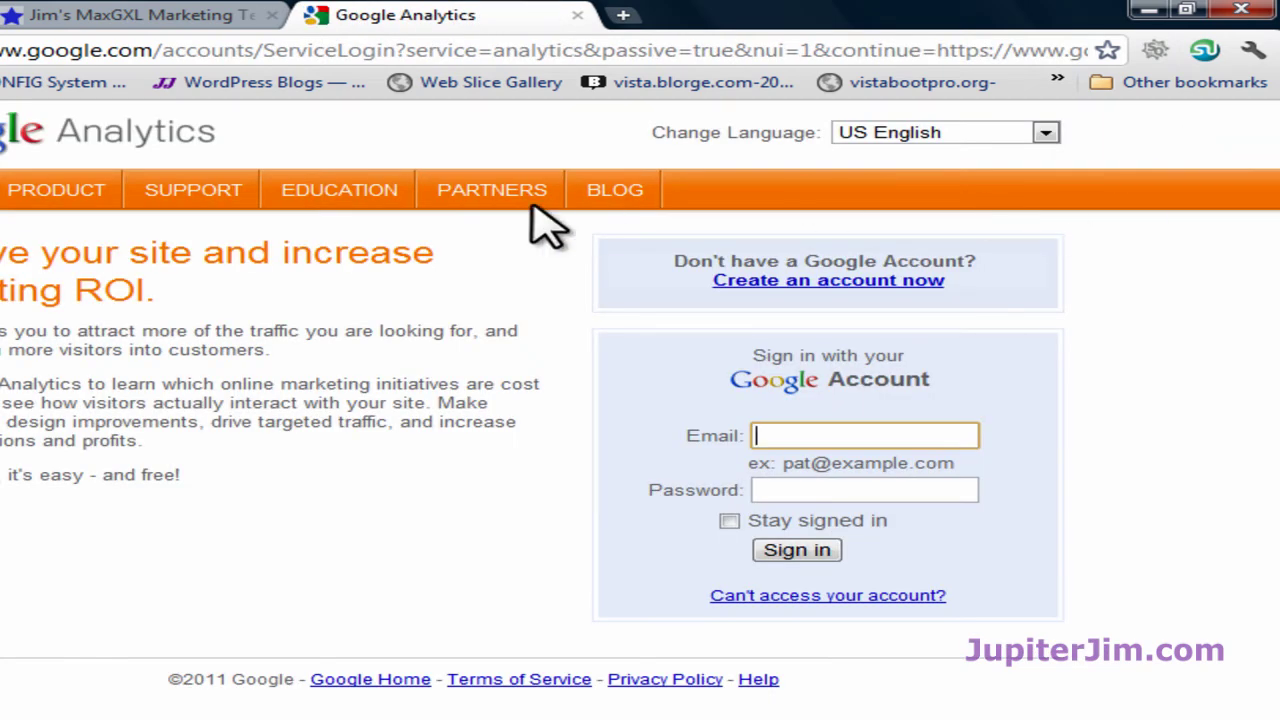
# Step: Trim the web address back to google.com and load the Google homepage
pyautogui.moveTo(165, 50); pyautogui.dragTo(1100, 48)
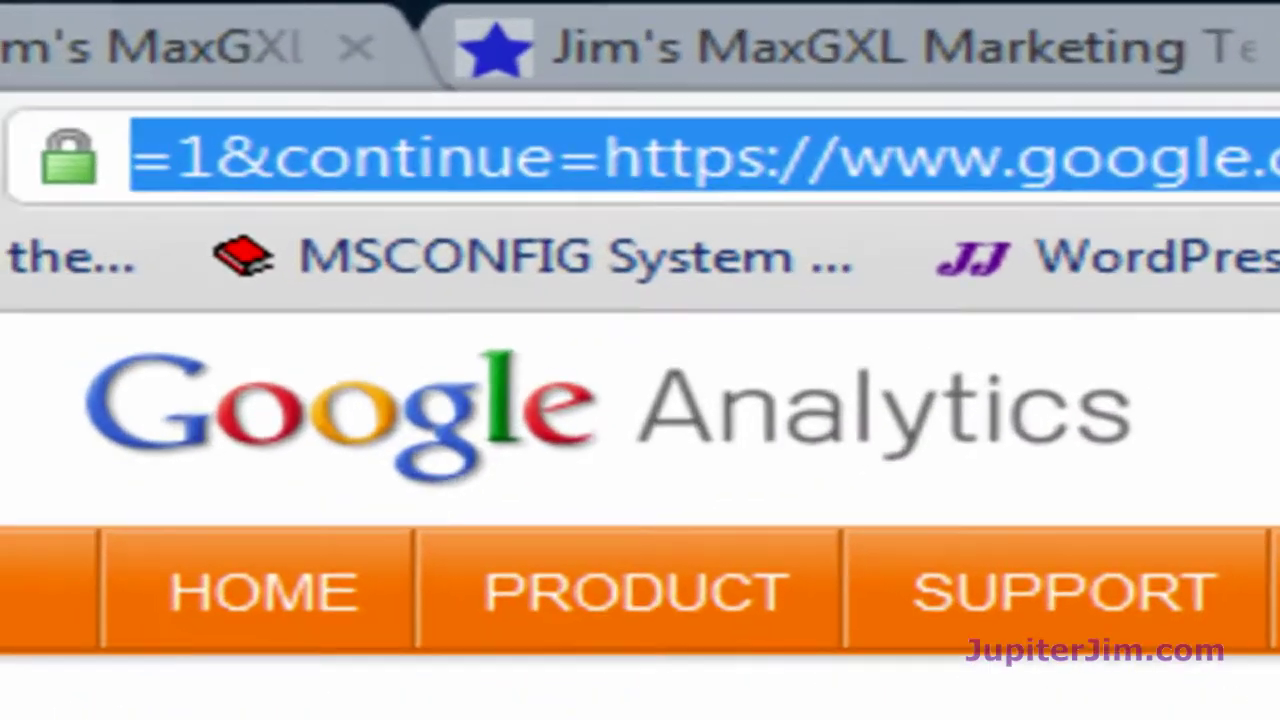
pyautogui.press('BackSpace')
pyautogui.press('Return')
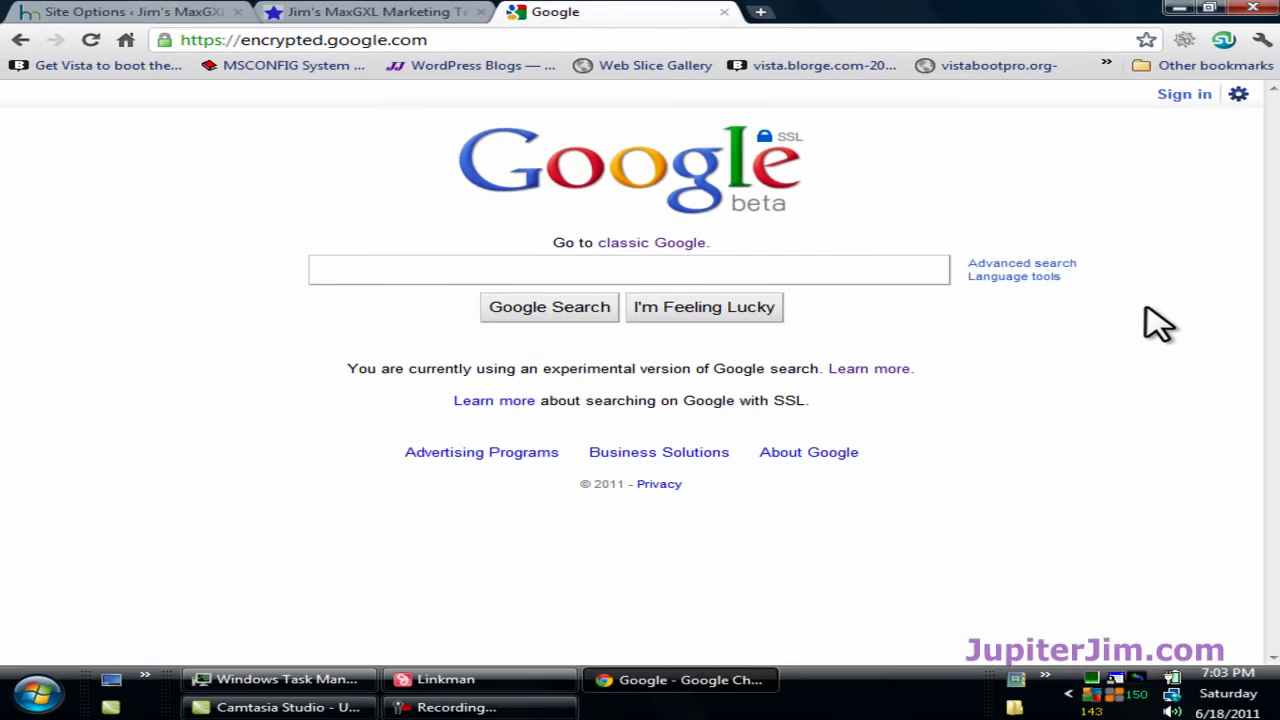
# Step: Search 'google ana' and open the Google Analytics Official Website suggestion
pyautogui.write('googl3e')
pyautogui.press('BackSpace')
pyautogui.press('BackSpace')
pyautogui.press('BackSpace')
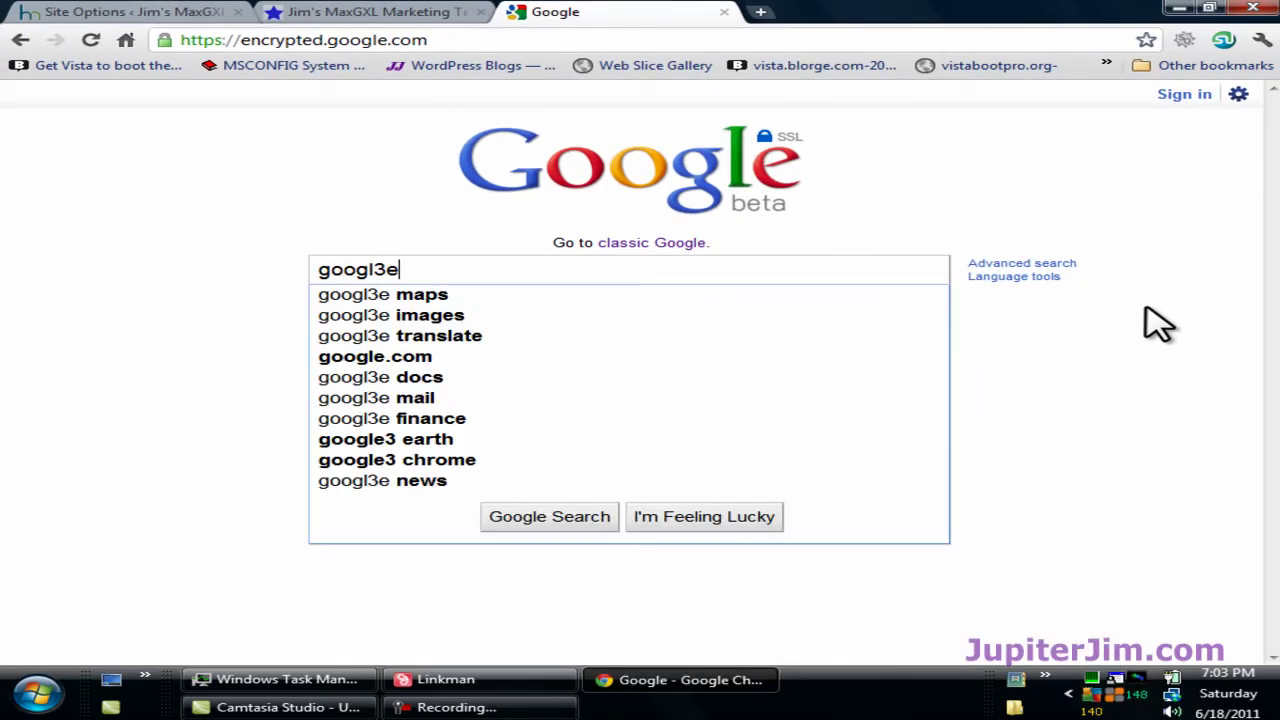
pyautogui.write('e ana')
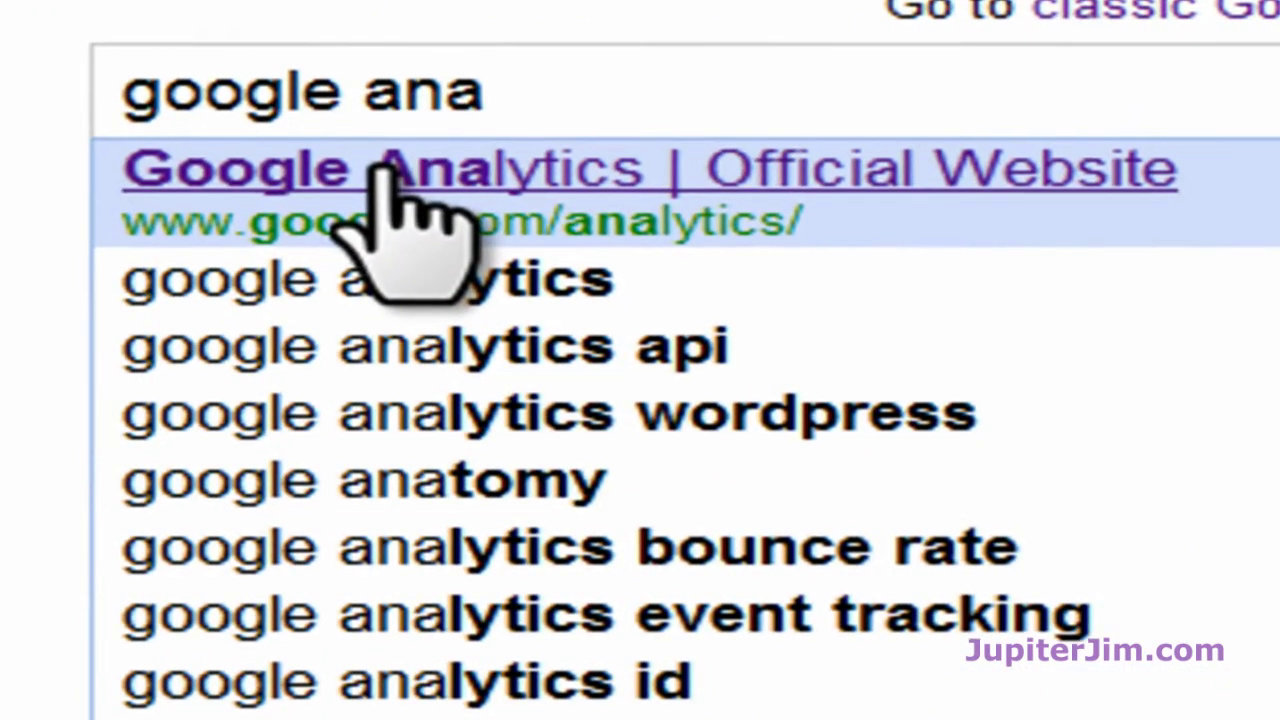
pyautogui.click(398, 228)
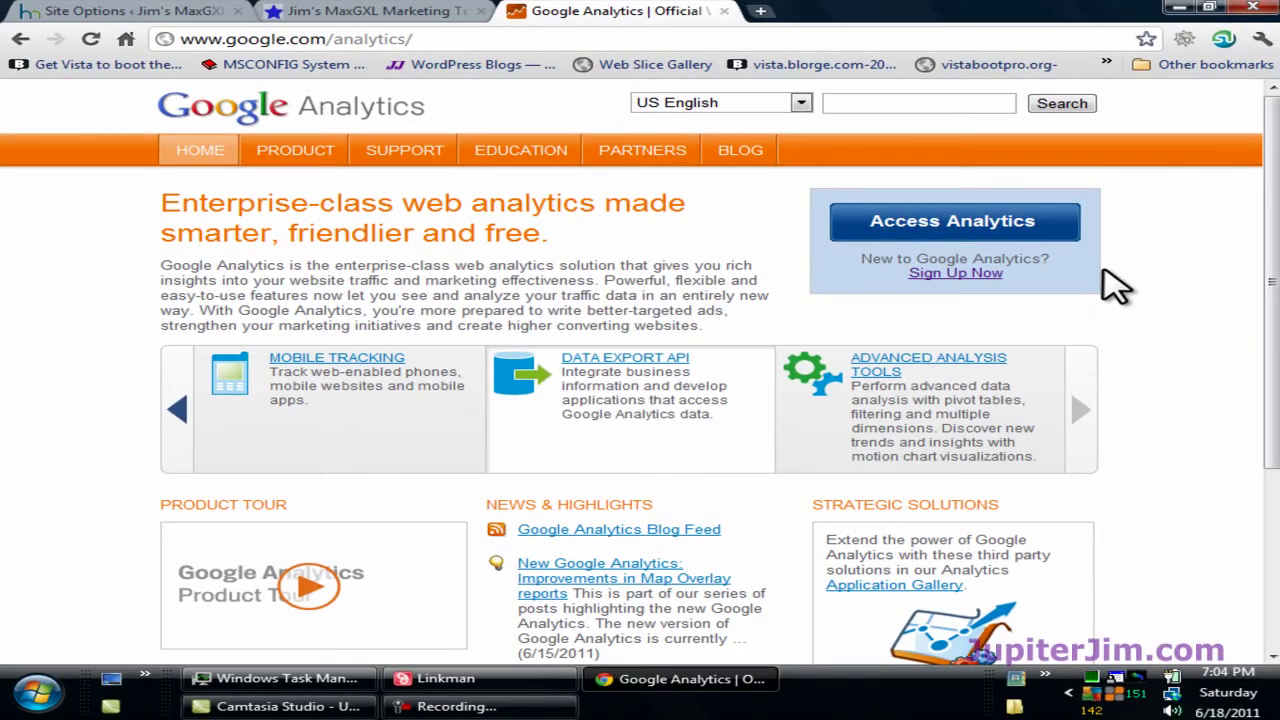
# Step: Sign back in to Google Analytics using the saved account email and its password
pyautogui.click(951, 224)
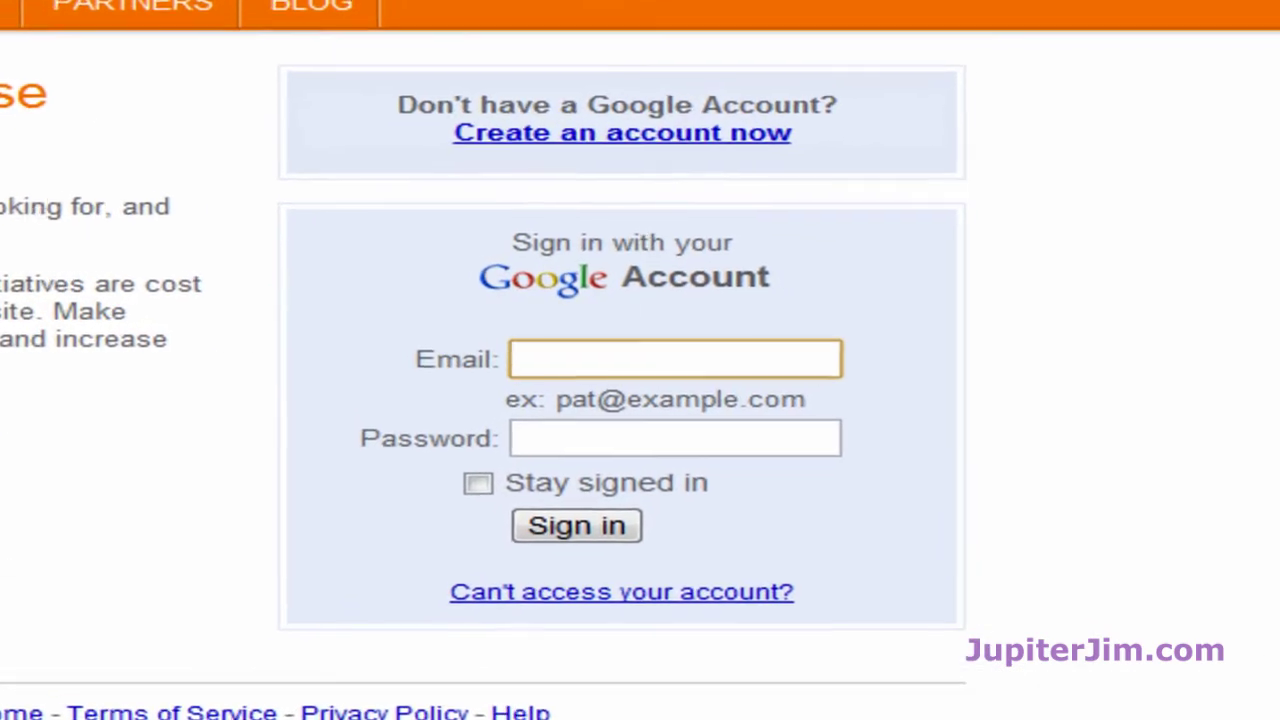
pyautogui.write('m')
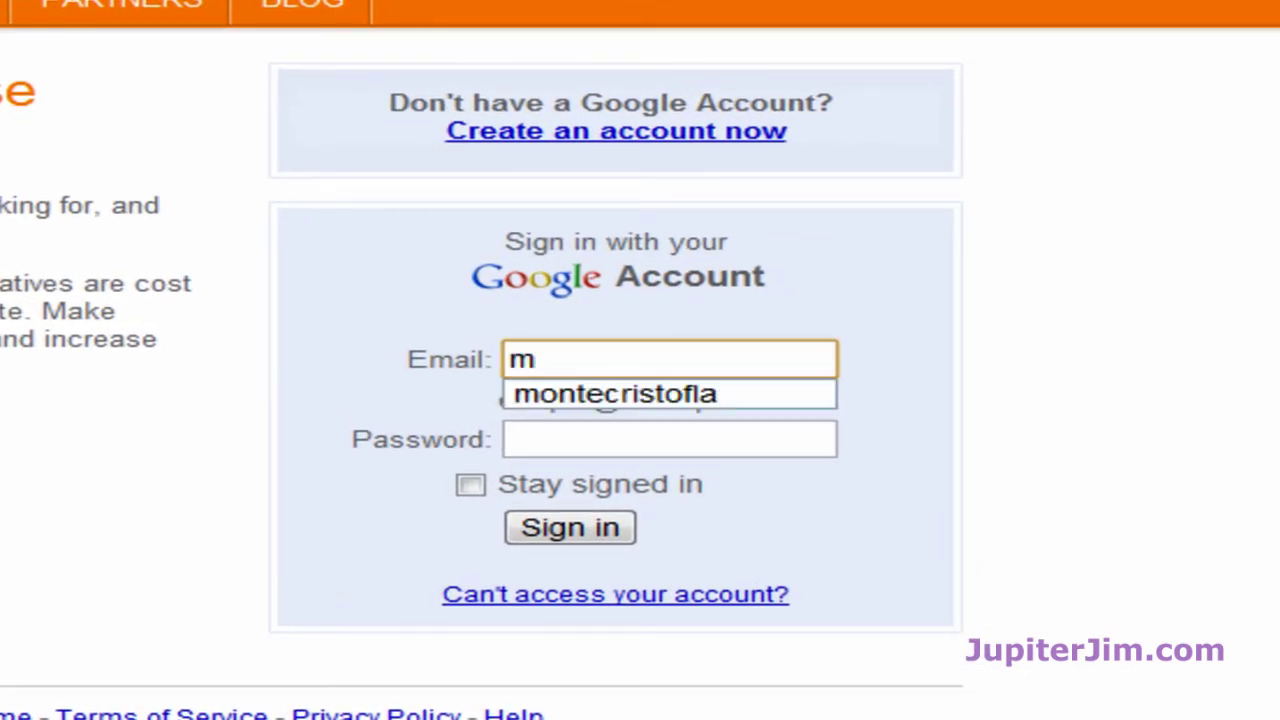
pyautogui.click(705, 393)
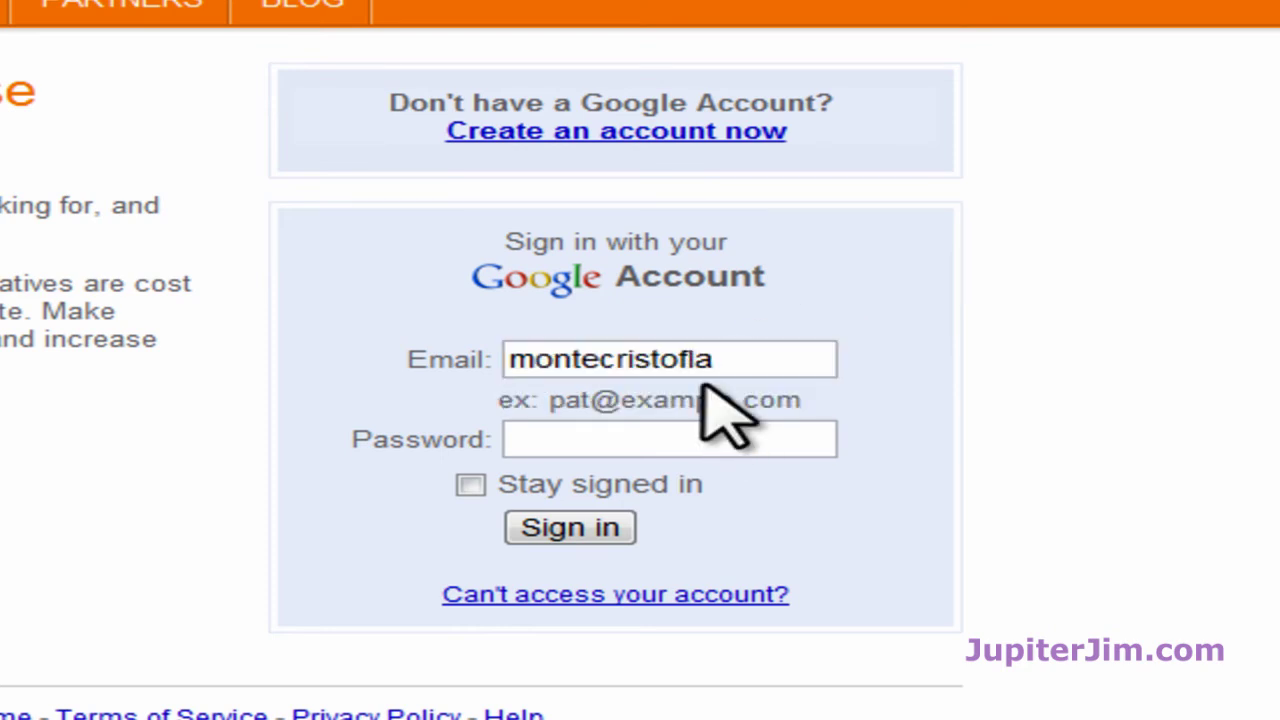
pyautogui.click(633, 440)
pyautogui.write('•••••••••')
pyautogui.press('Return')
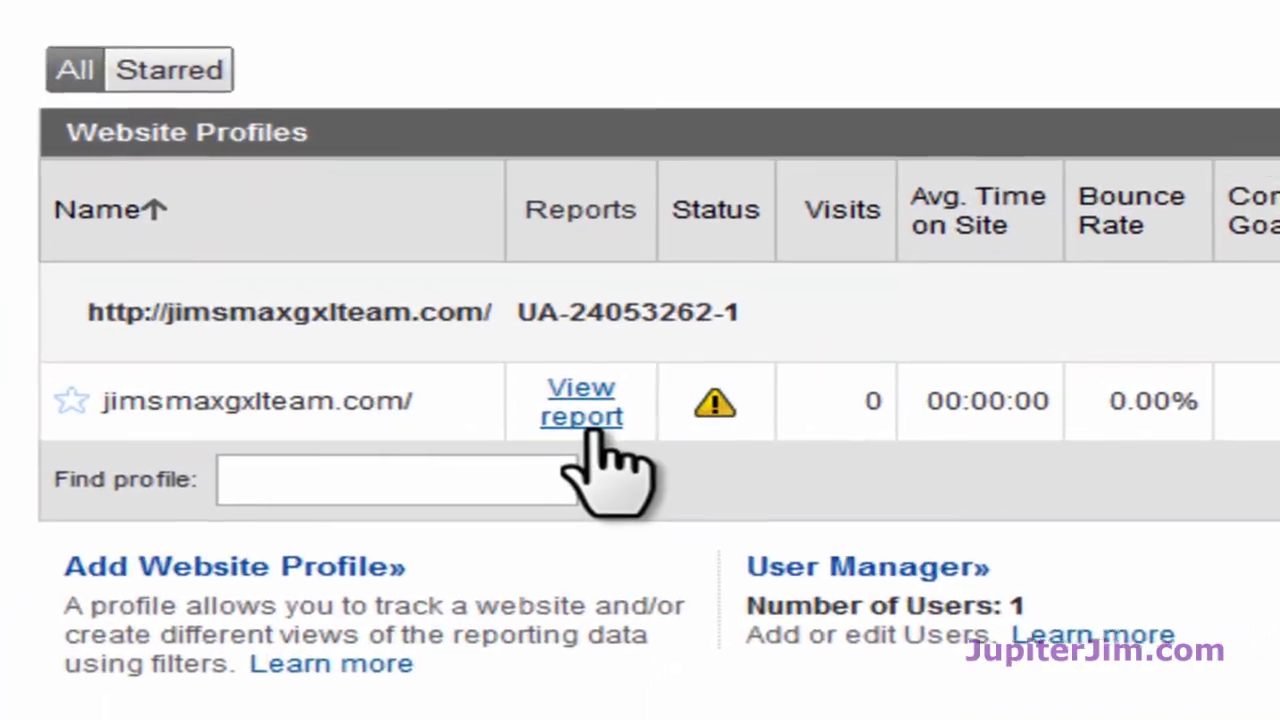
# Step: Open View report for the jimsmaxgxlteam.com profile to show its Dashboard
pyautogui.click(590, 415)
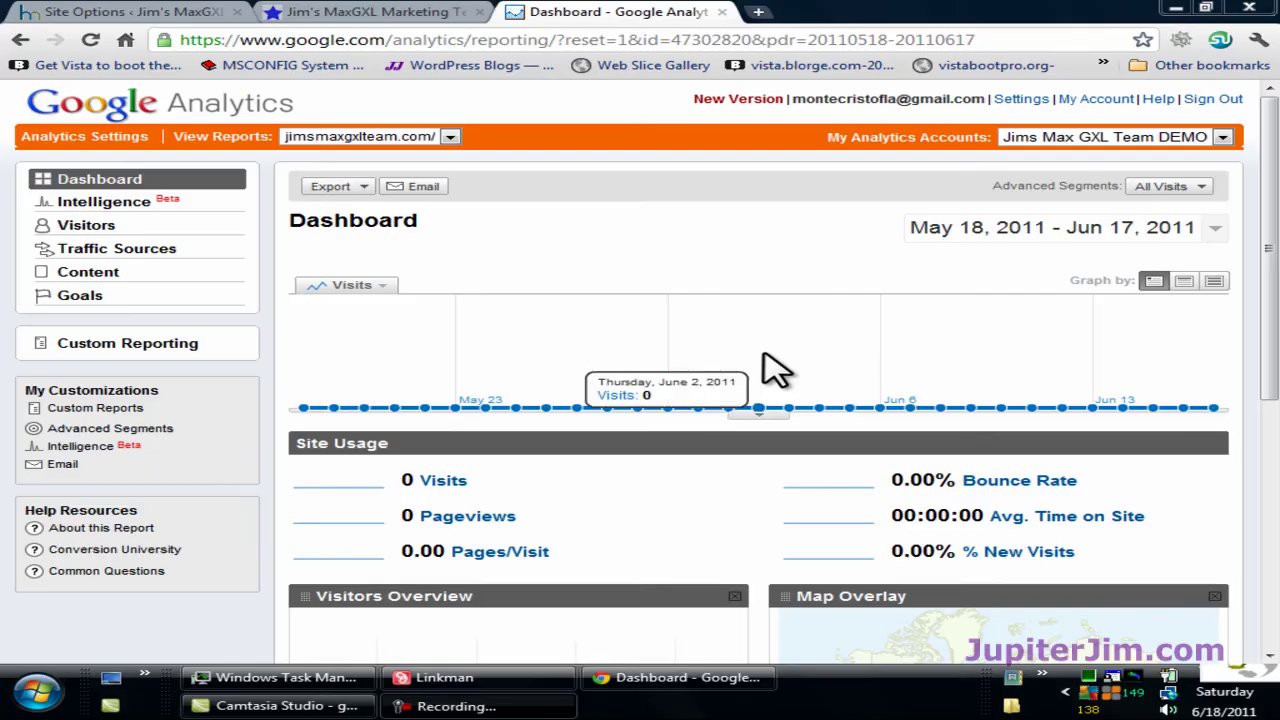